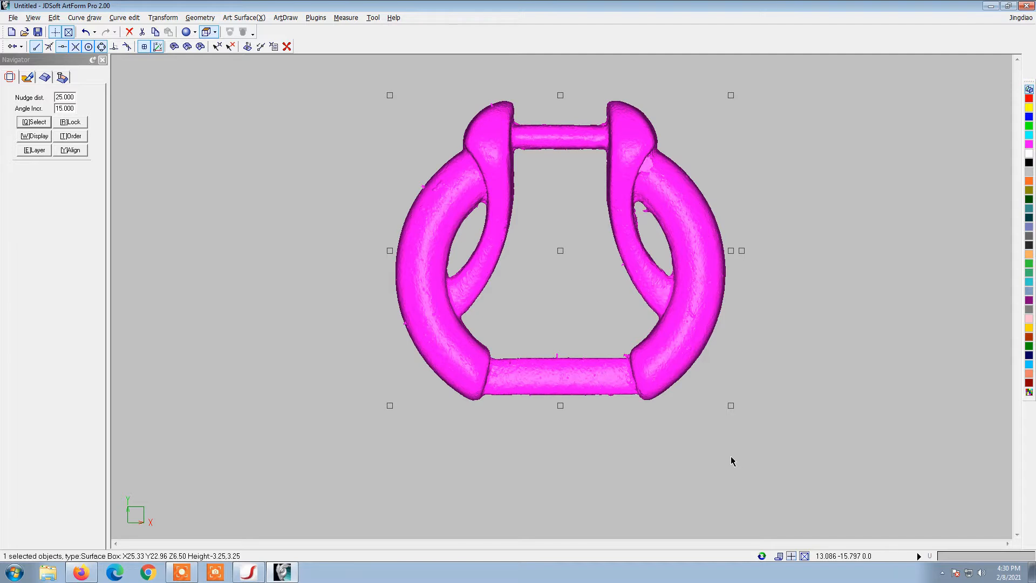
- Inspect the imported buckle mesh, then switch to FlexScan3D to view the source scan and return to the model
left_click(202, 168)
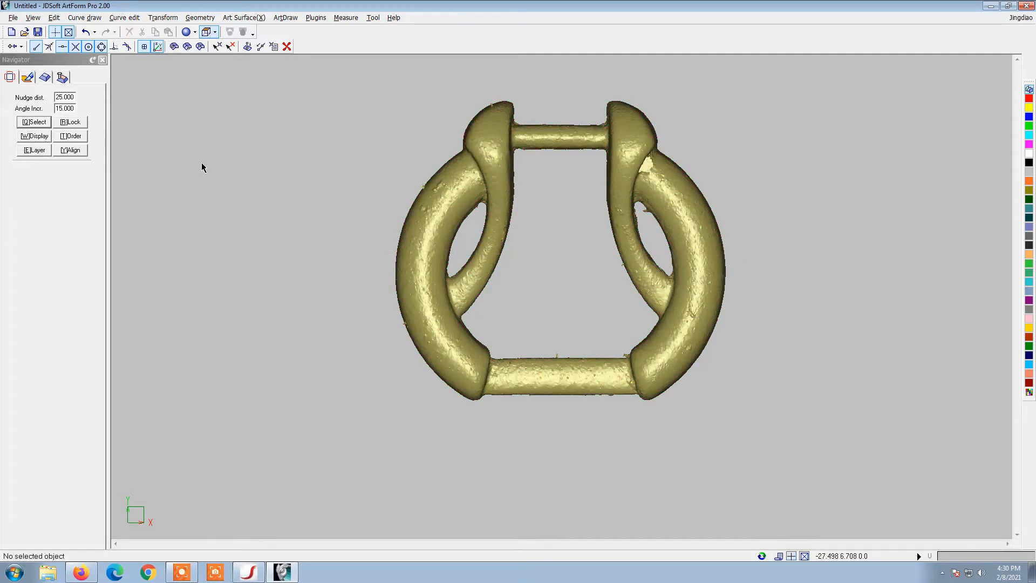
scroll(615, 495, "up", 1)
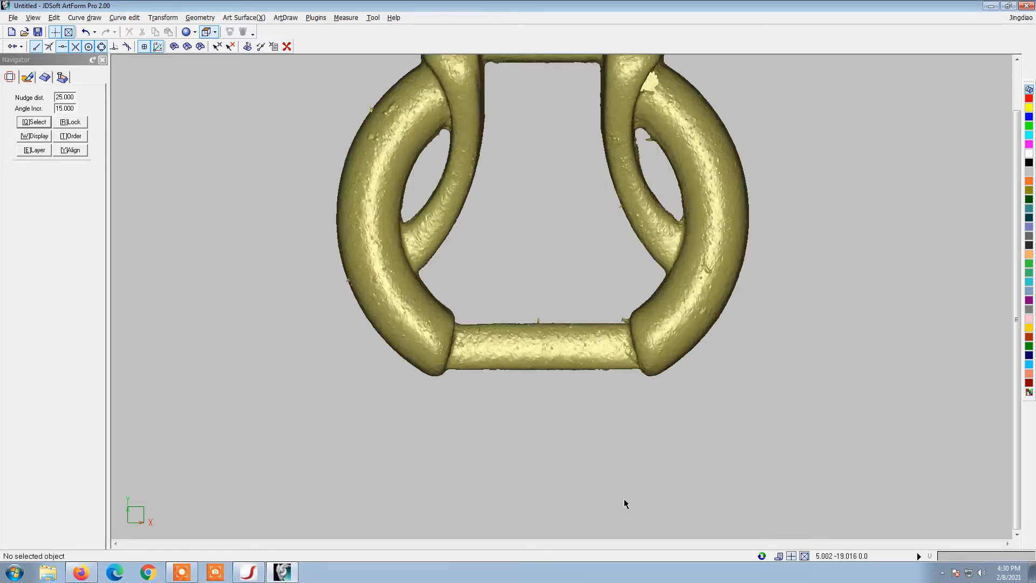
scroll(567, 502, "up", 1)
scroll(565, 503, "down", 2)
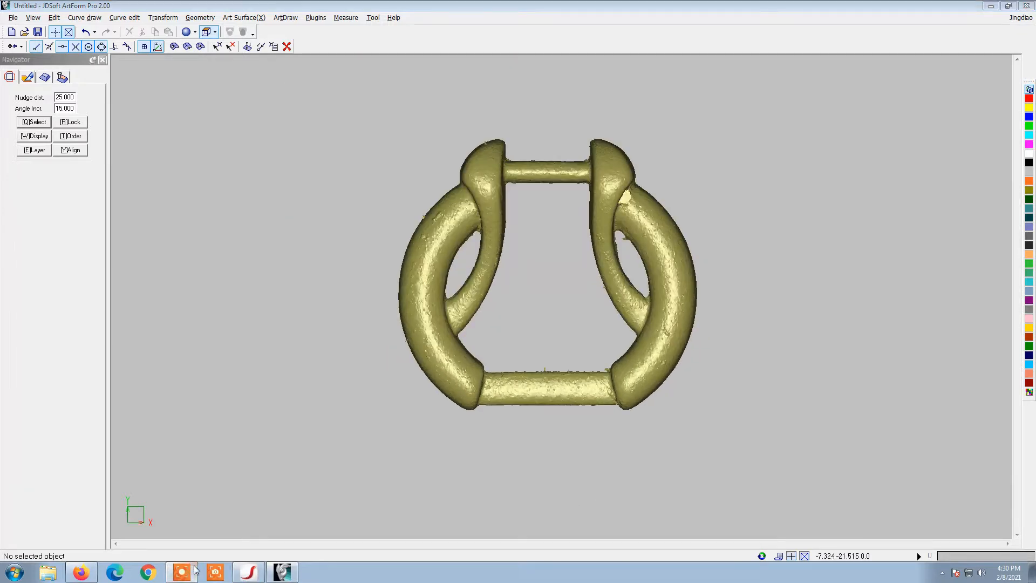
left_click(246, 572)
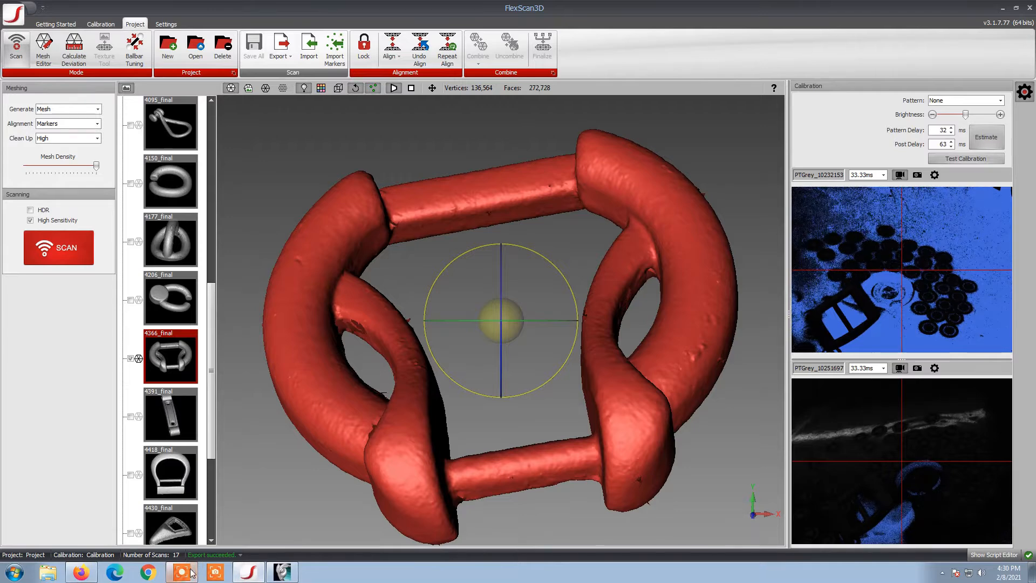
left_click(1003, 8)
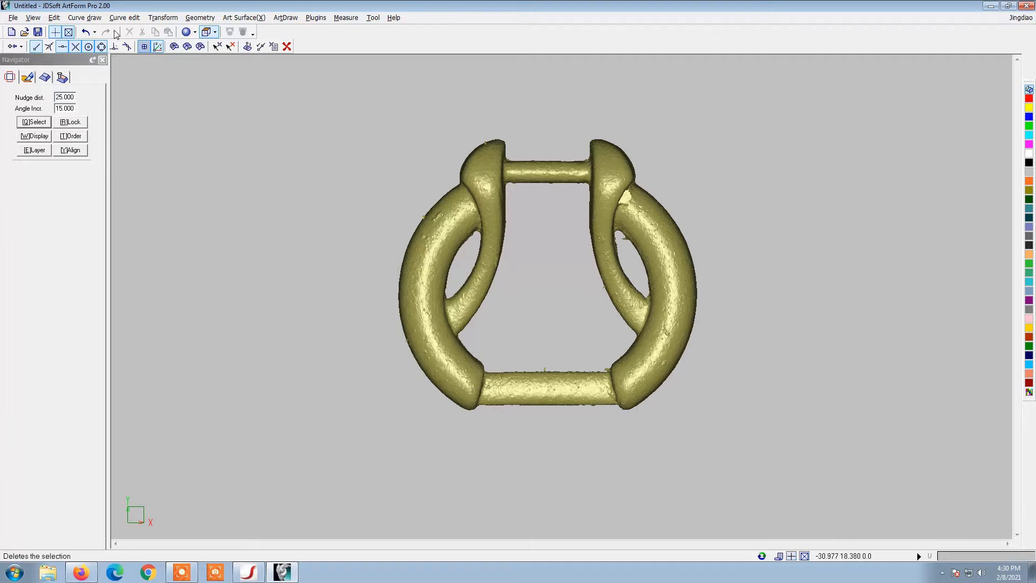
- Draw a rectangle about 29.4 × 26.6 mm around the whole buckle surface
left_click(84, 17)
left_click(100, 123)
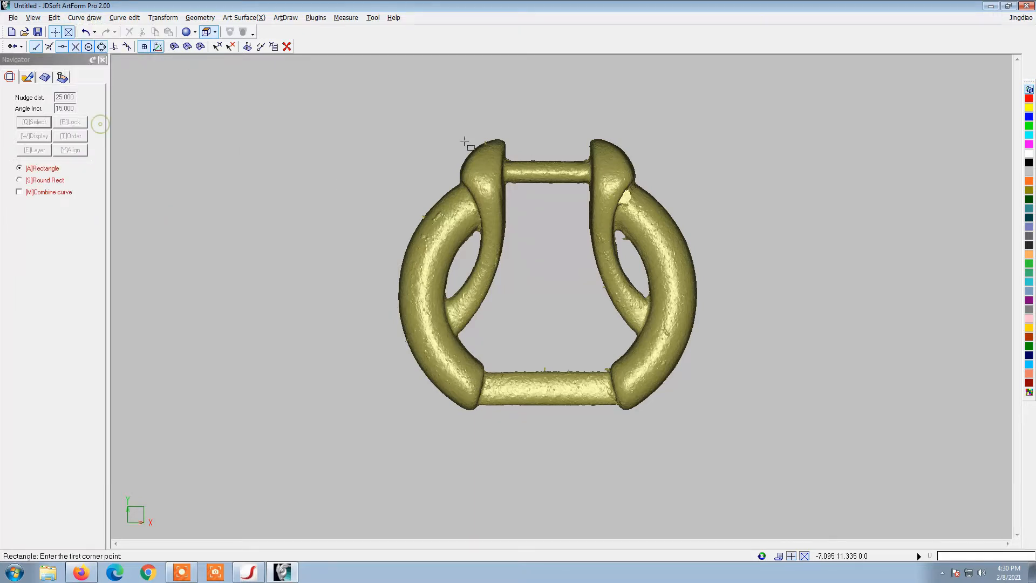
left_click(377, 122)
left_click(722, 437)
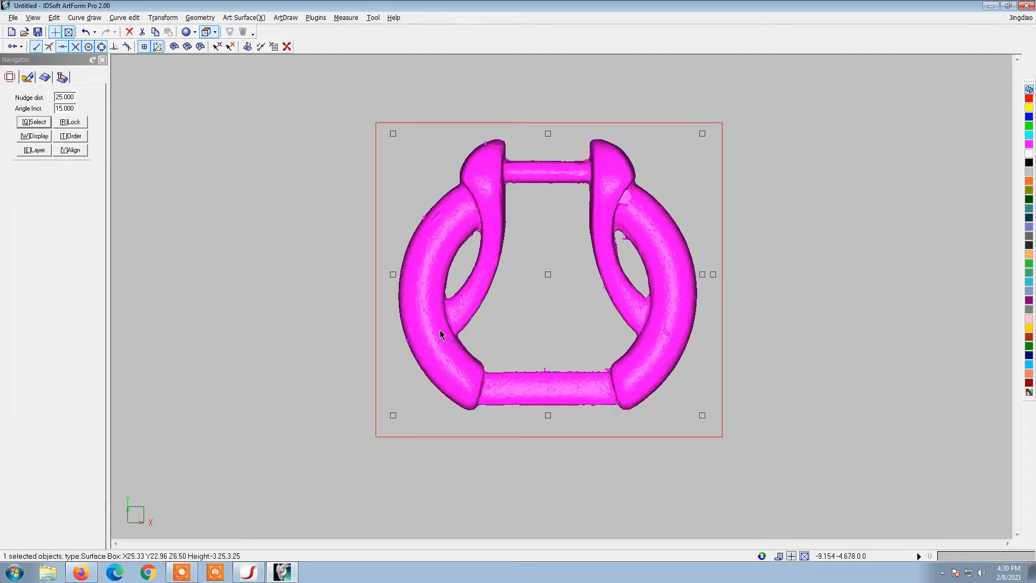
- Scale the rectangle about its center to 25.25 mm in X and 22.9 mm in Y
left_click(163, 17)
left_click(172, 76)
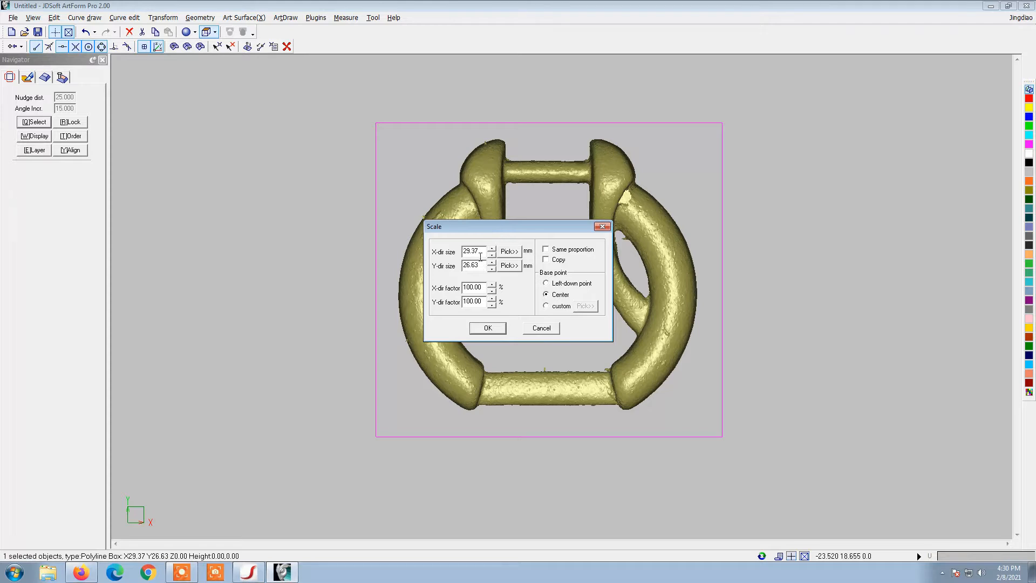
double_click(480, 252)
type("25.25")
key("Return")
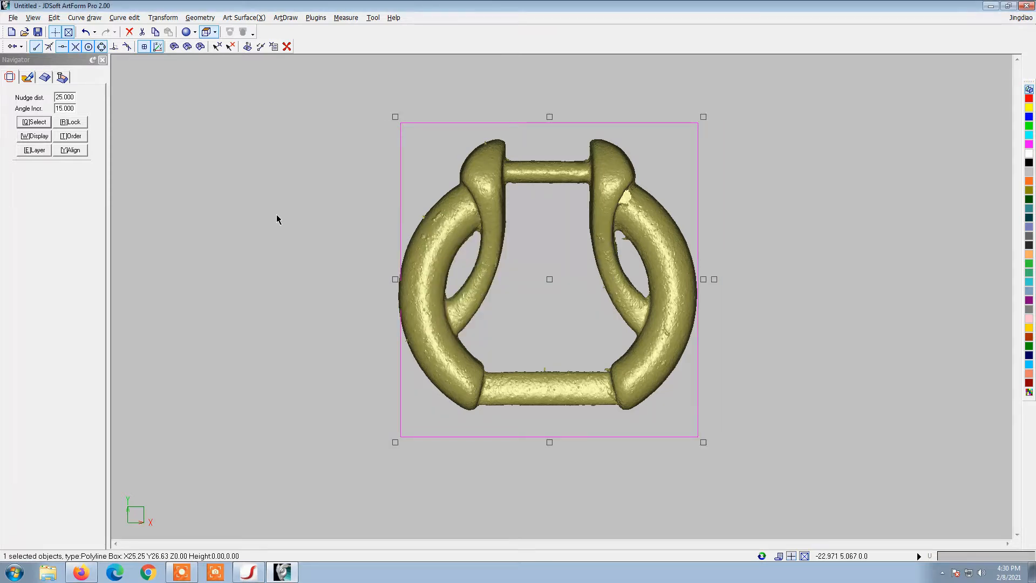
left_click(458, 384)
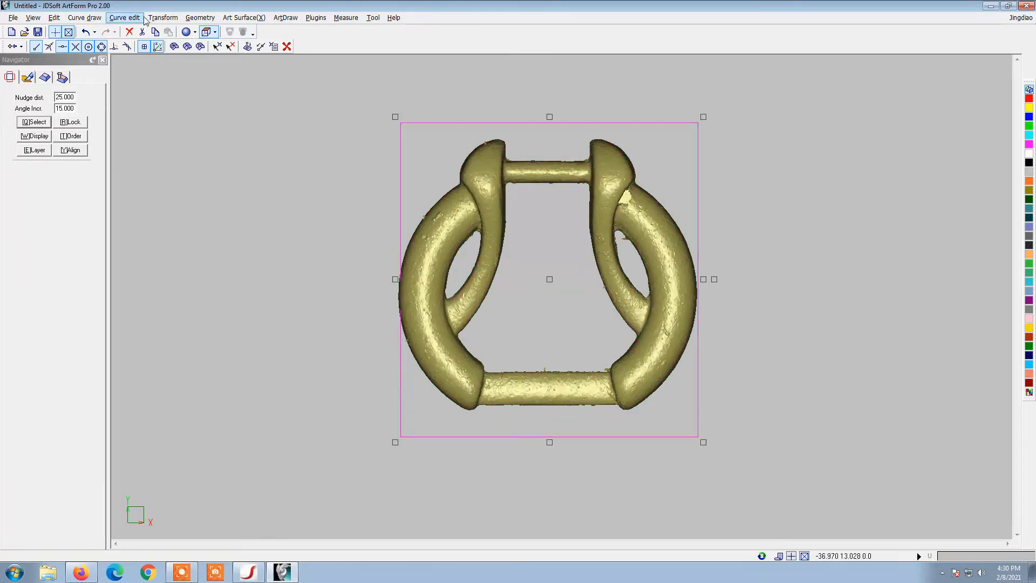
left_click(163, 17)
left_click(196, 78)
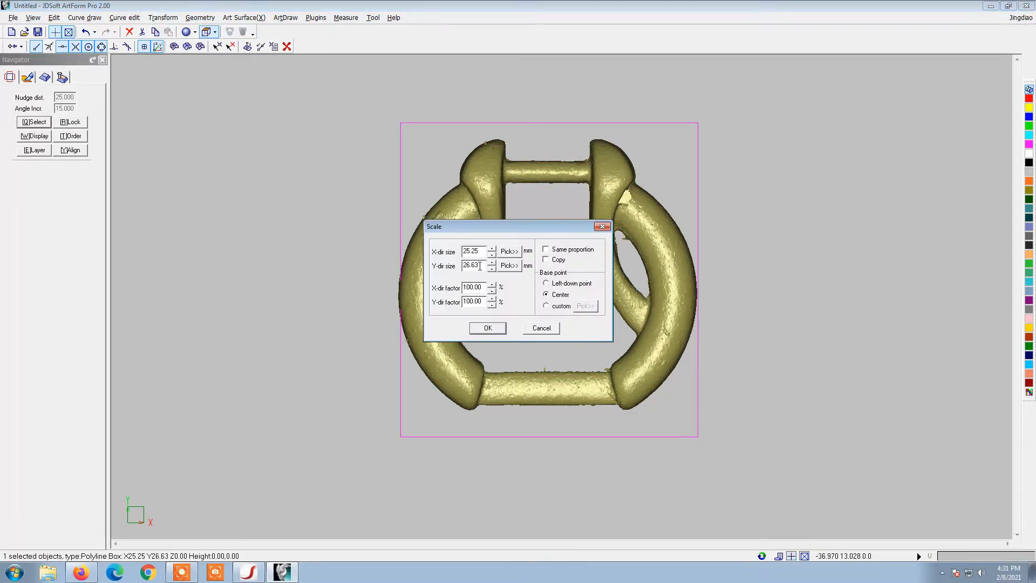
type("22.9")
key("Return")
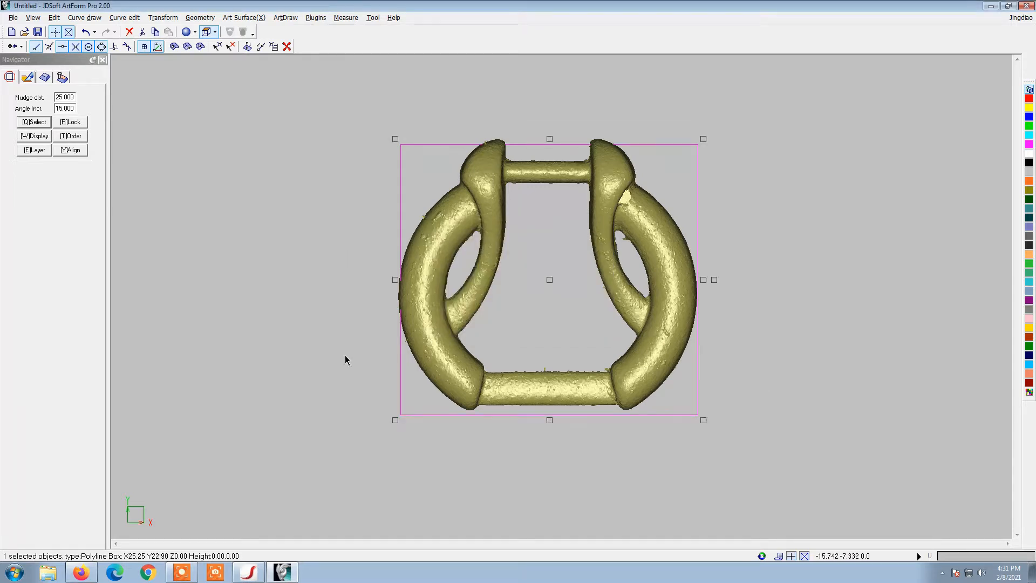
- Align the rectangle's center horizontally and vertically with the buckle surface
left_click(70, 152)
left_click(55, 181)
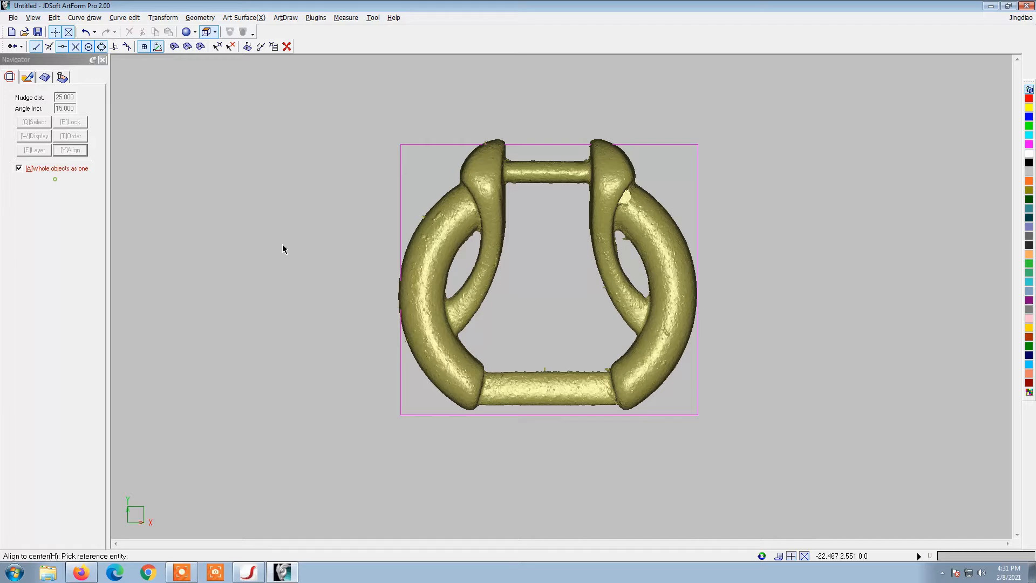
left_click(427, 301)
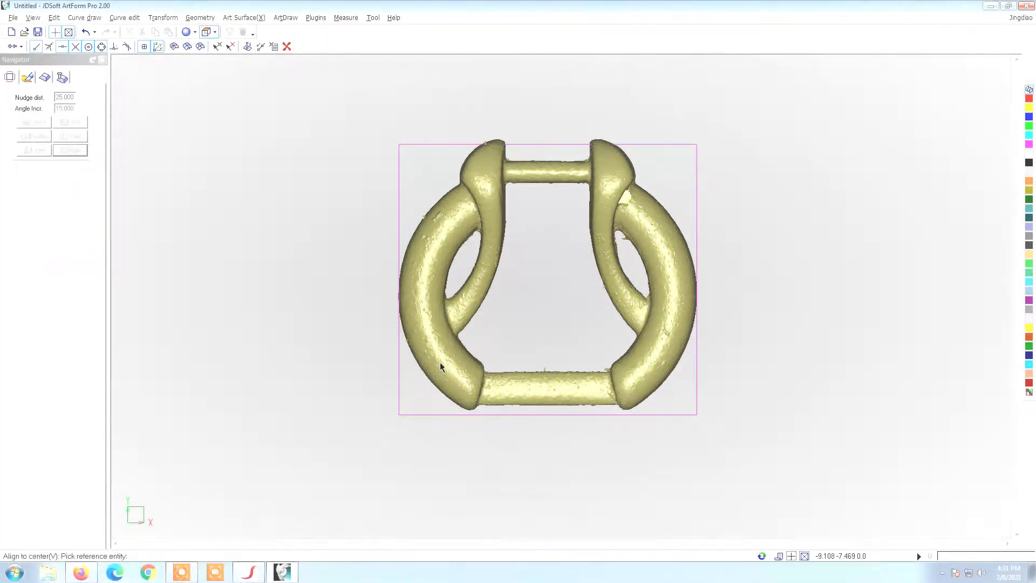
- Draw a vertical and a horizontal center line through the rectangle, joining the midpoints of its opposite sides
scroll(425, 257, "up", 1)
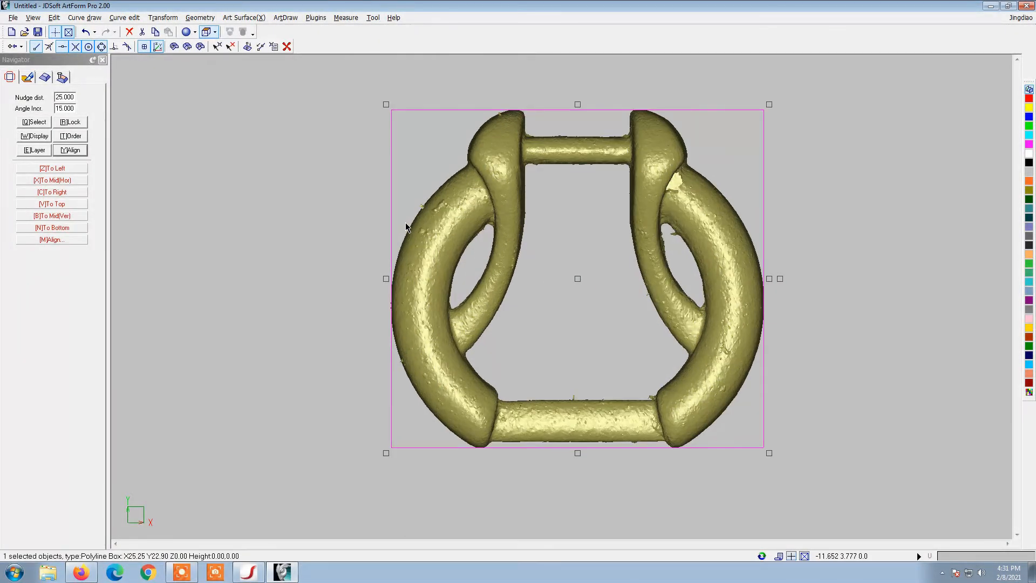
key("l")
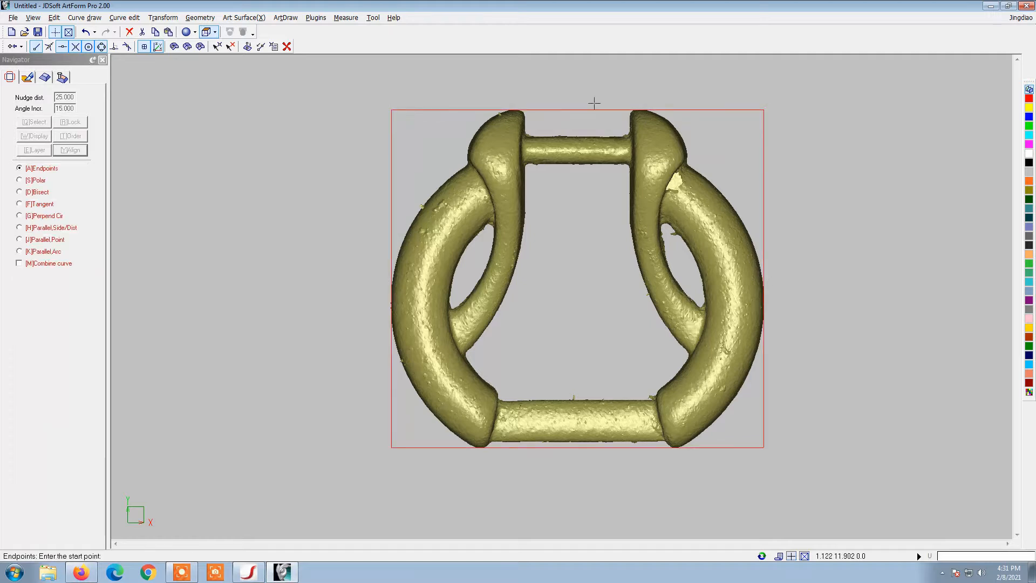
left_click(579, 109)
left_click(567, 450)
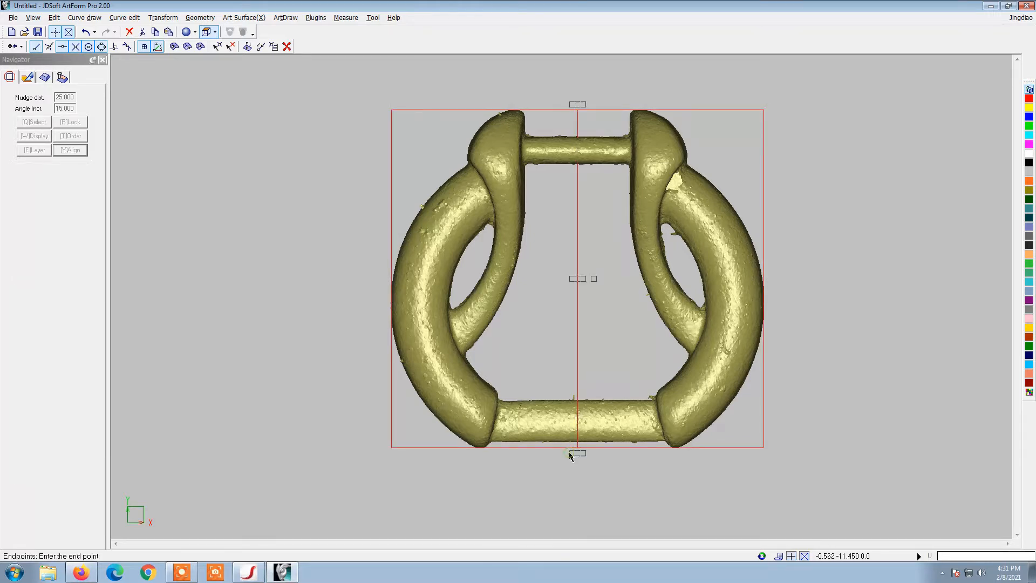
scroll(513, 370, "down", 2)
key("l")
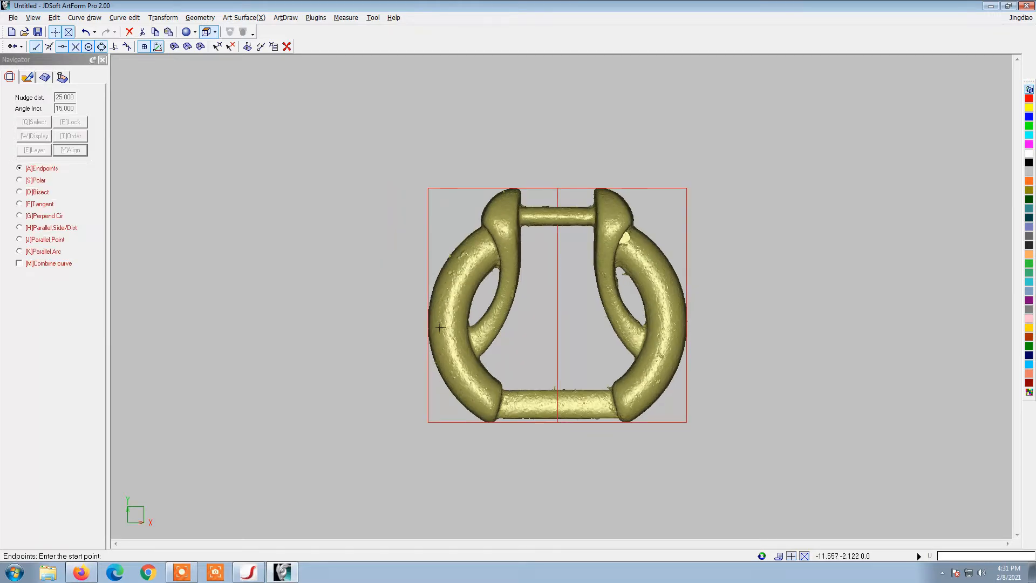
left_click(428, 306)
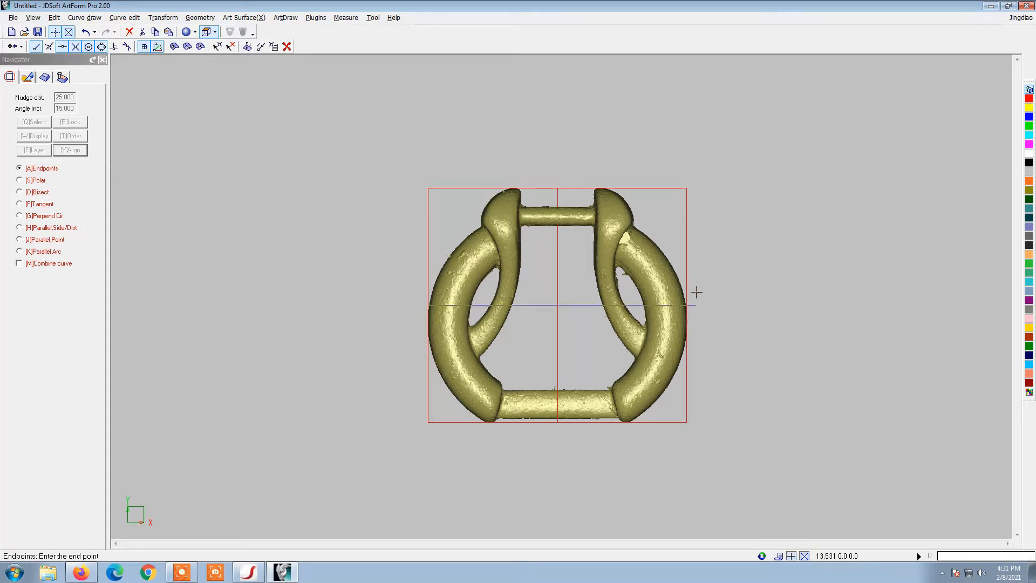
left_click(688, 306)
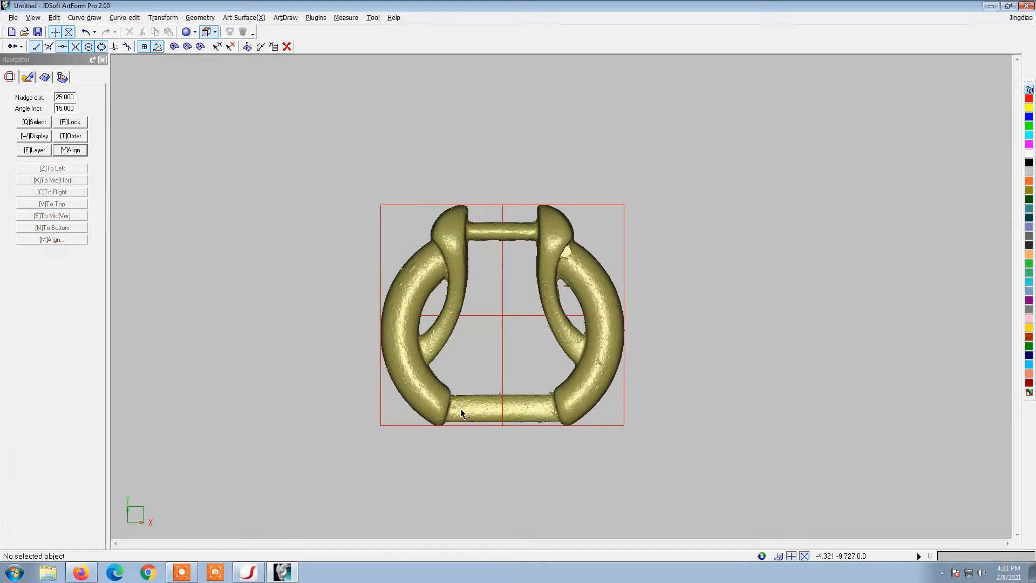
- Place a copy of the buckle surface 50 mm to the left of the original, using the 25 mm nudge distance
left_click(456, 406)
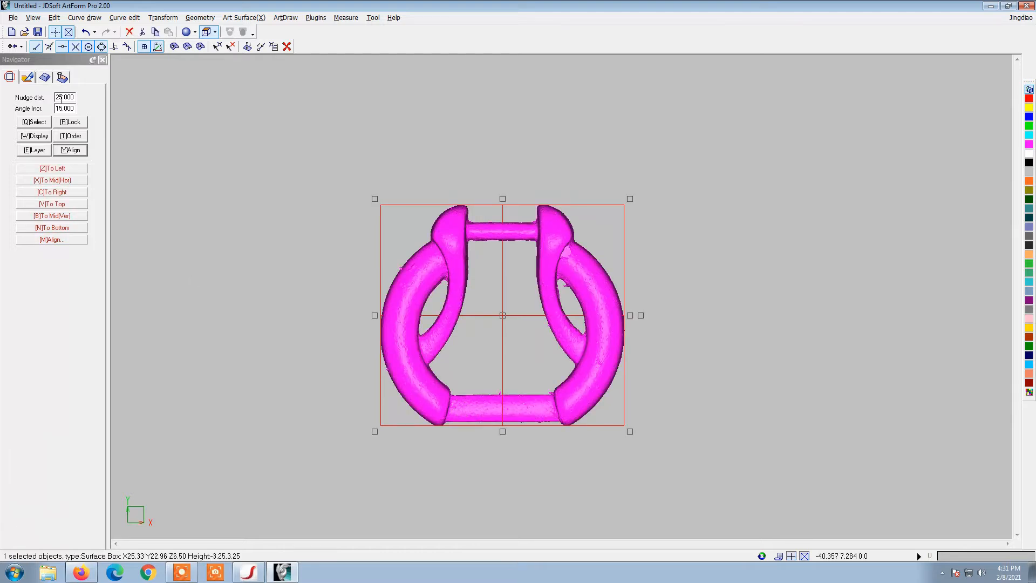
key("Left")
key("Left")
scroll(504, 278, "down", 2)
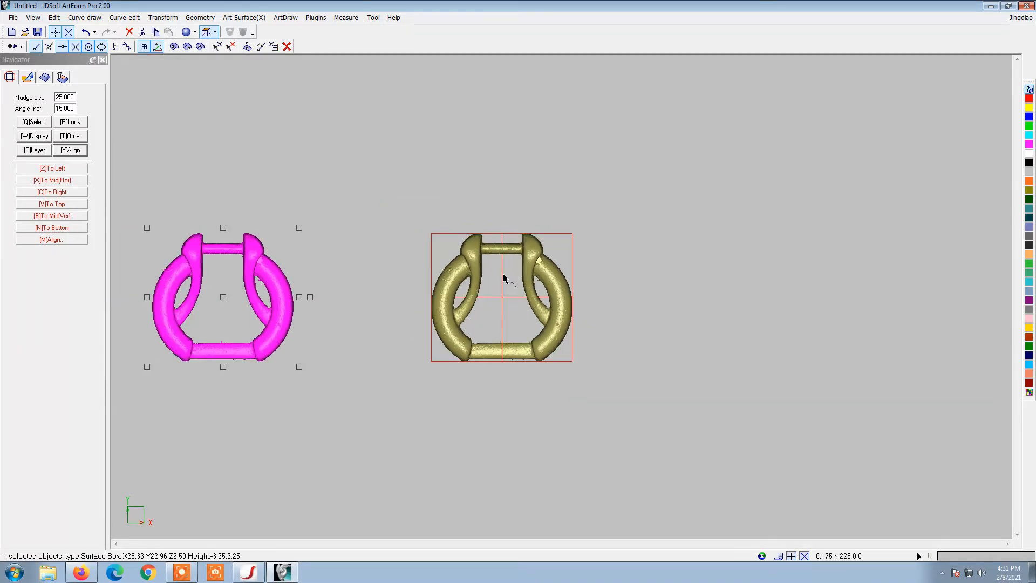
- Reconstruct the mesh of the buckle inside the rectangle with an X step of 0.03, margin 2, noise 0.1 and denoise on
scroll(269, 236, "up", 1)
scroll(442, 258, "up", 2)
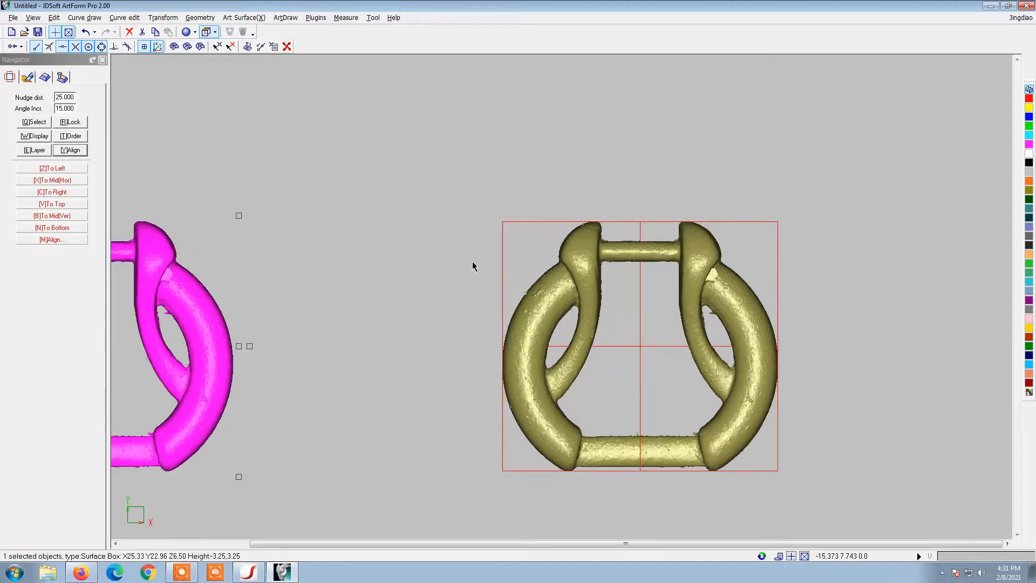
left_click(542, 295)
left_click(244, 17)
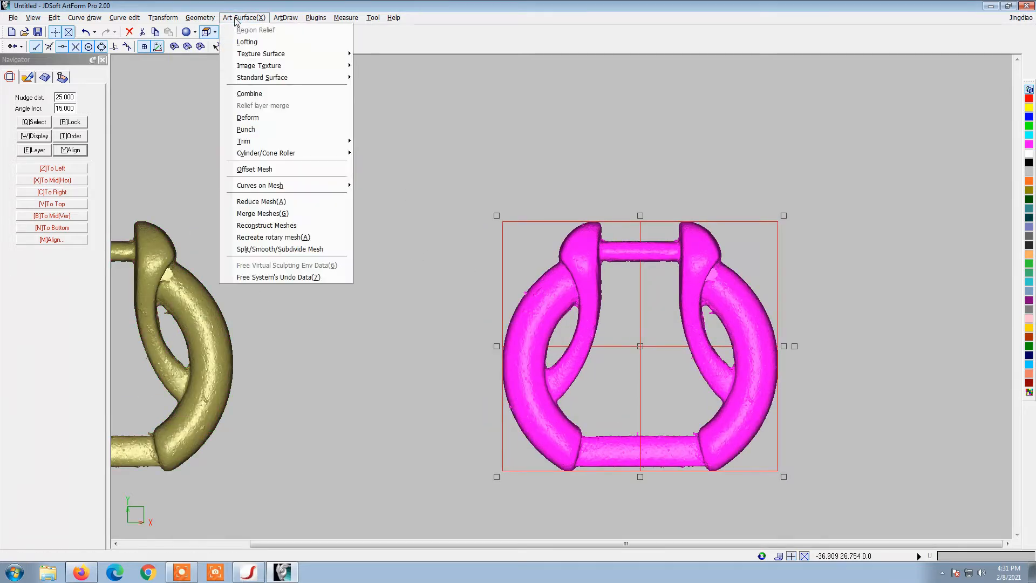
left_click(286, 226)
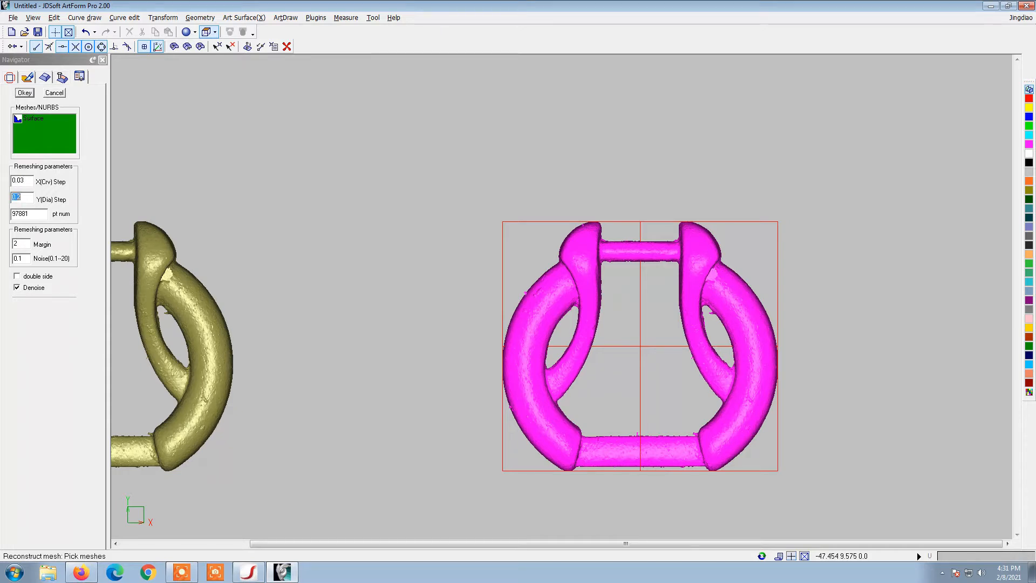
key("Return")
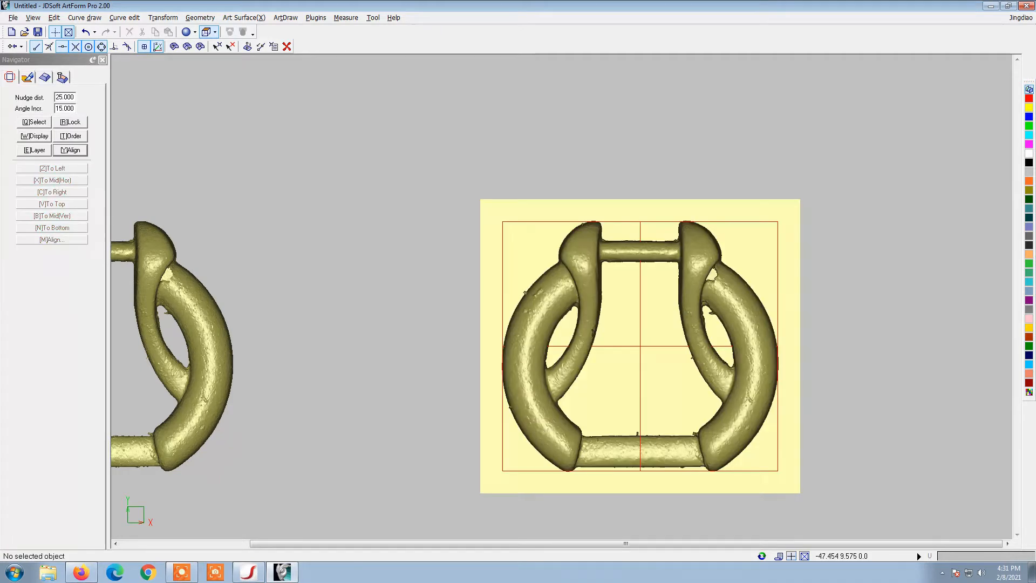
- Open the reconstructed buckle mesh in the virtual sculpting environment
left_click(559, 415)
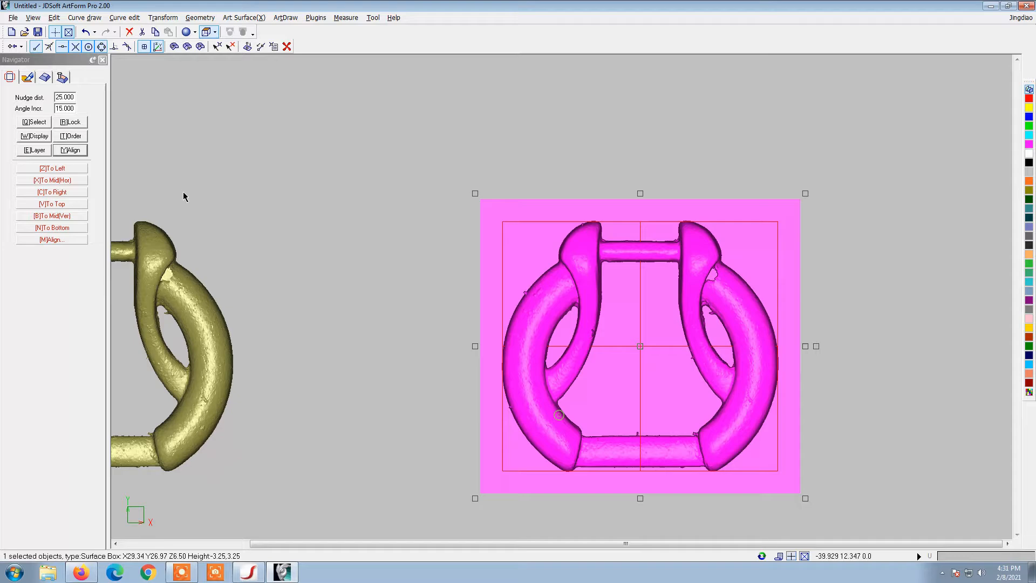
left_click(28, 77)
scroll(669, 254, "up", 2)
scroll(669, 254, "up", 2)
scroll(358, 148, "down", 3)
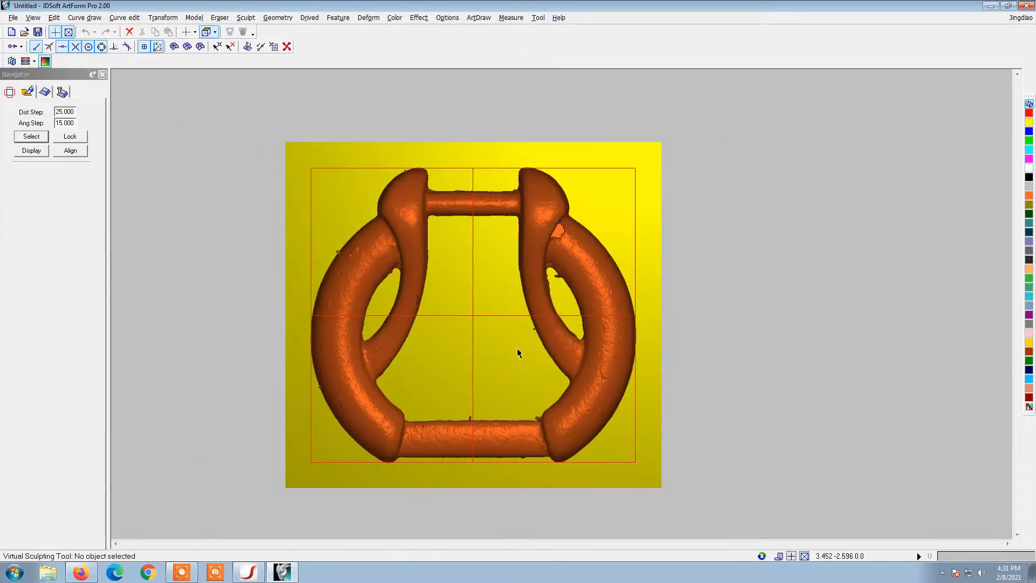
- Measure the thickness of the buckle's thin upper crossbar along the vertical center line
scroll(517, 348, "up", 1)
left_click(511, 18)
left_click(526, 40)
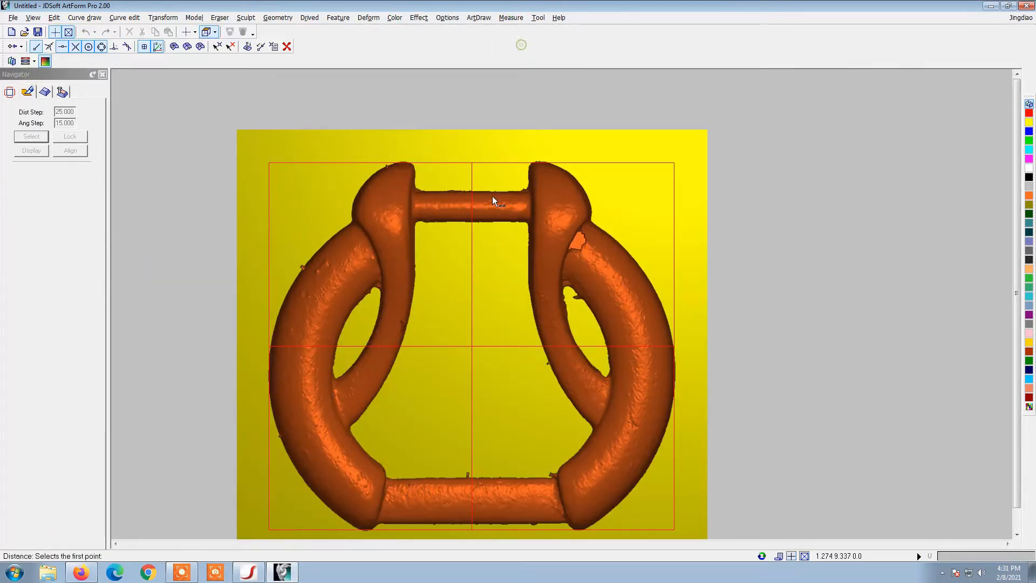
scroll(492, 196, "up", 3)
left_click(455, 171)
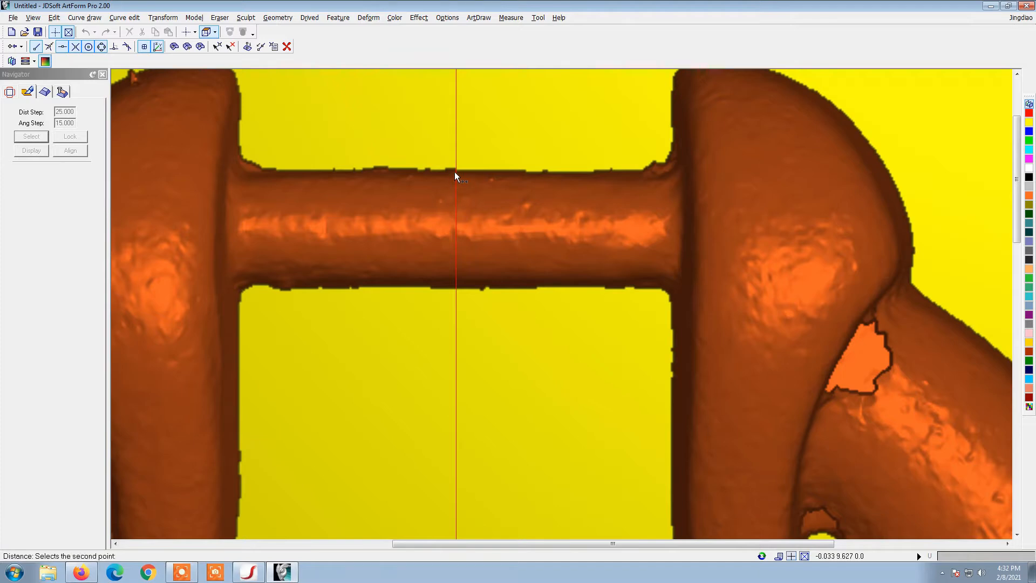
left_click(451, 290)
- Measure the thickness of the buckle's lower crossbar along the vertical center line and end the distance measurement
scroll(462, 186, "down", 4)
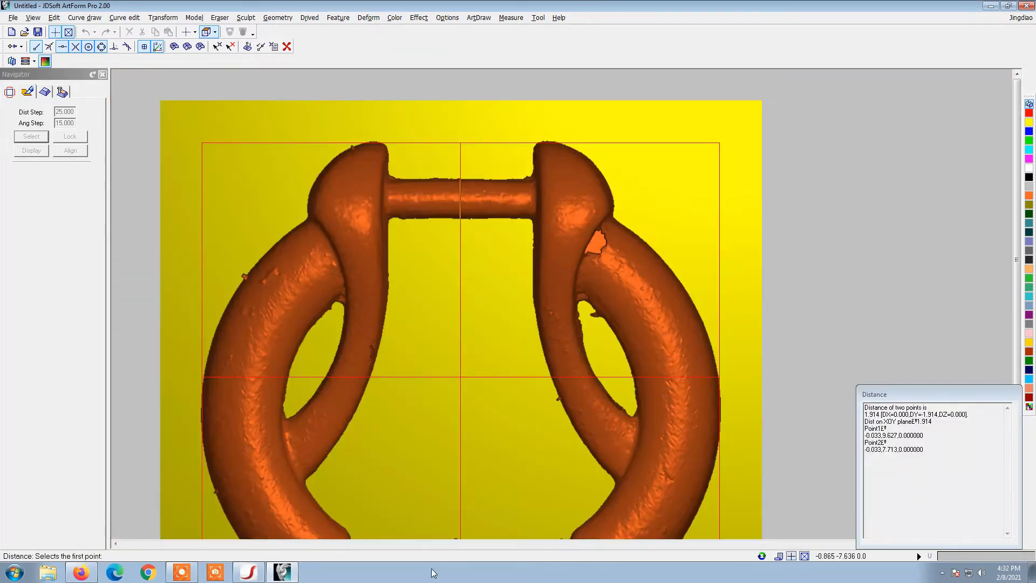
scroll(455, 296, "up", 5)
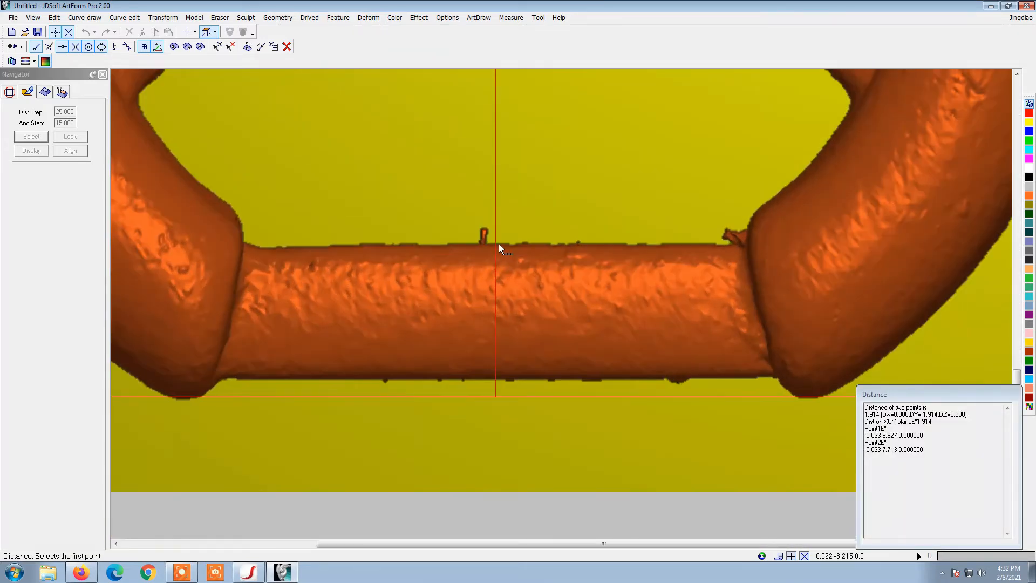
left_click(495, 245)
scroll(494, 377, "up", 5)
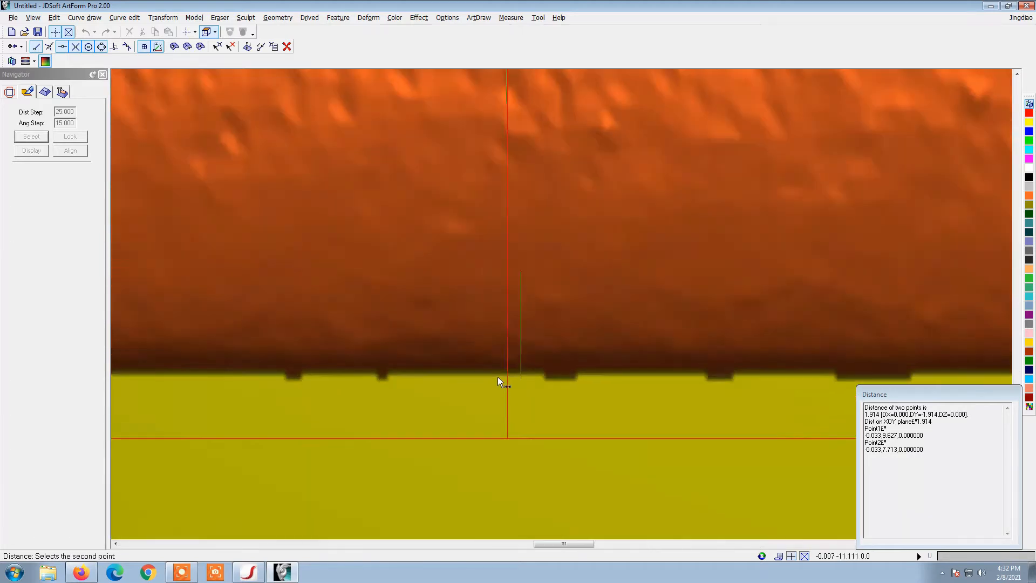
left_click(513, 368)
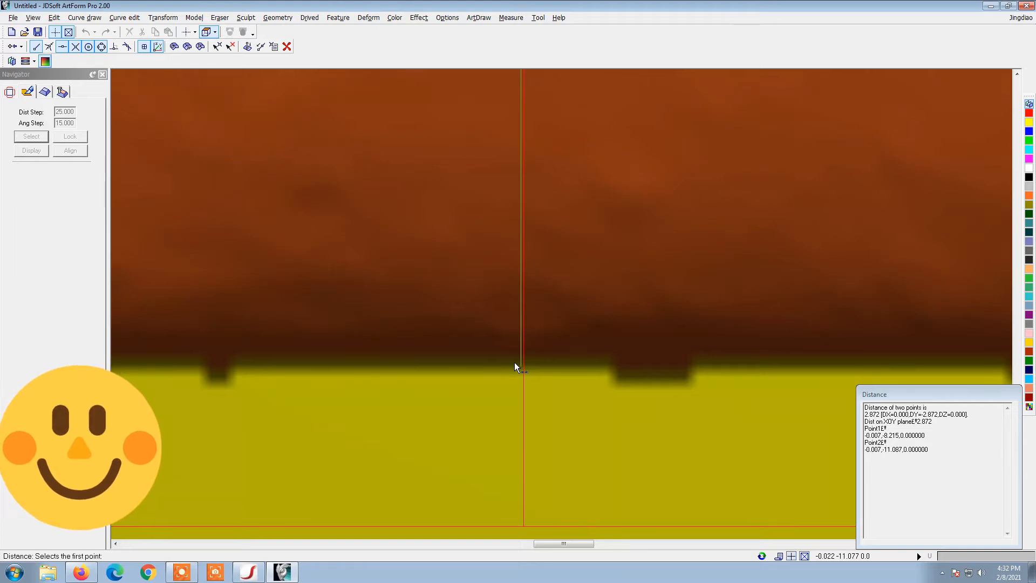
right_click(514, 363)
scroll(514, 363, "down", 15)
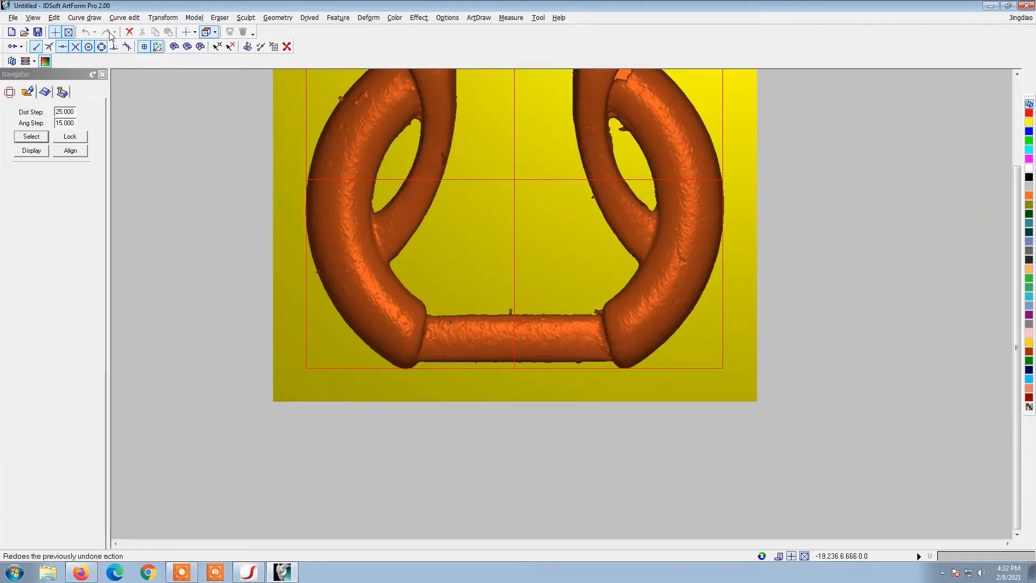
- Draw a rectangle about 13.3 by 3.2 mm overlapping the lower edge of the buckle's lower crossbar
left_click(84, 17)
left_click(97, 120)
left_click(358, 352)
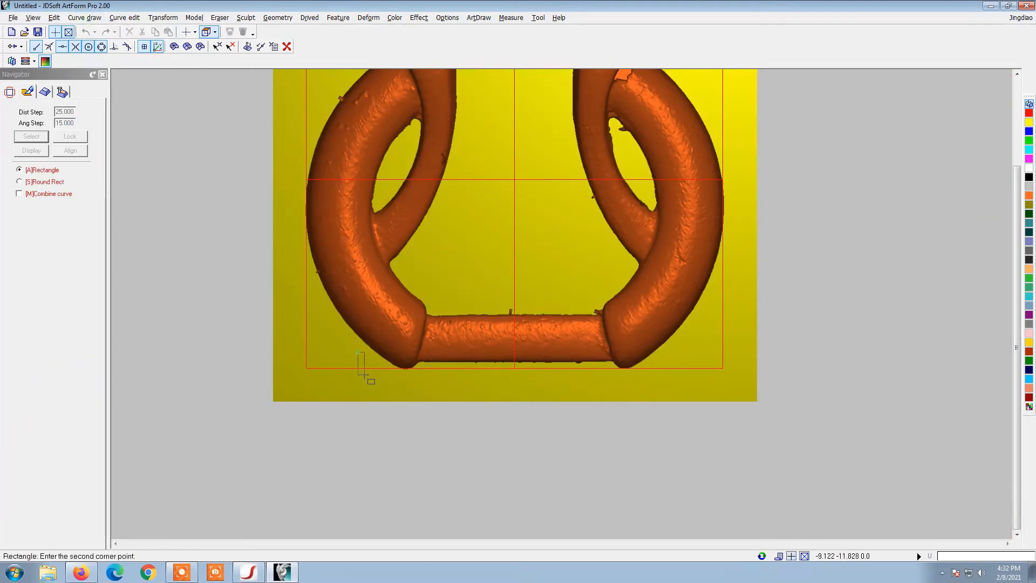
left_click(577, 404)
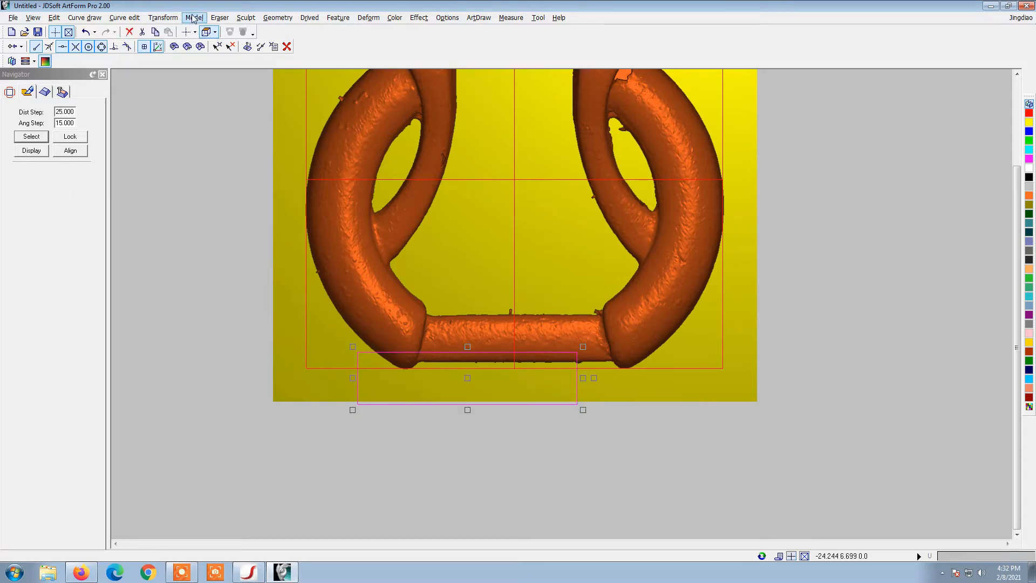
- Scale the lower crossbar rectangle to a Y size of 2.8 mm about its center
left_click(163, 17)
left_click(173, 74)
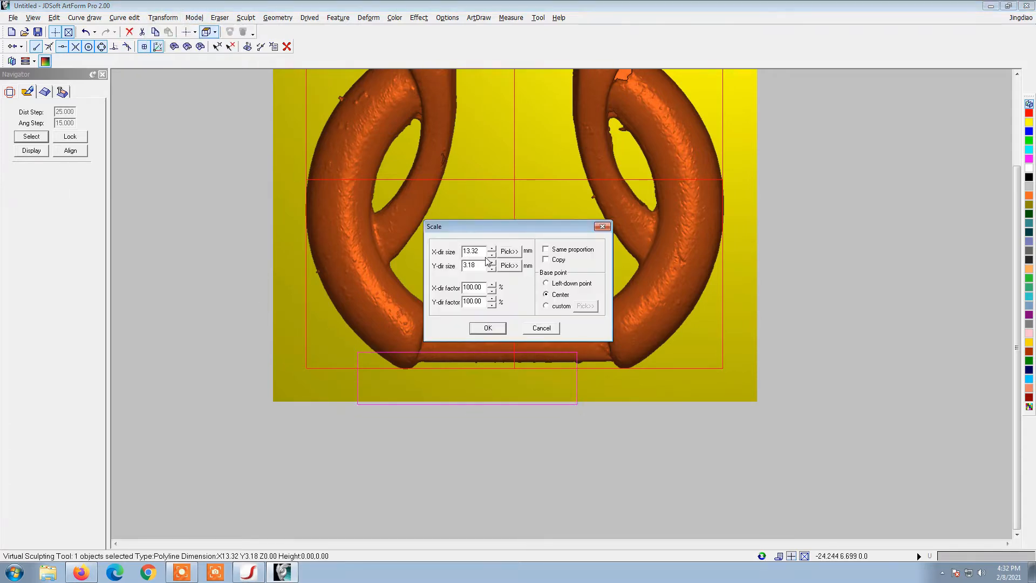
type("2.8")
key("Return")
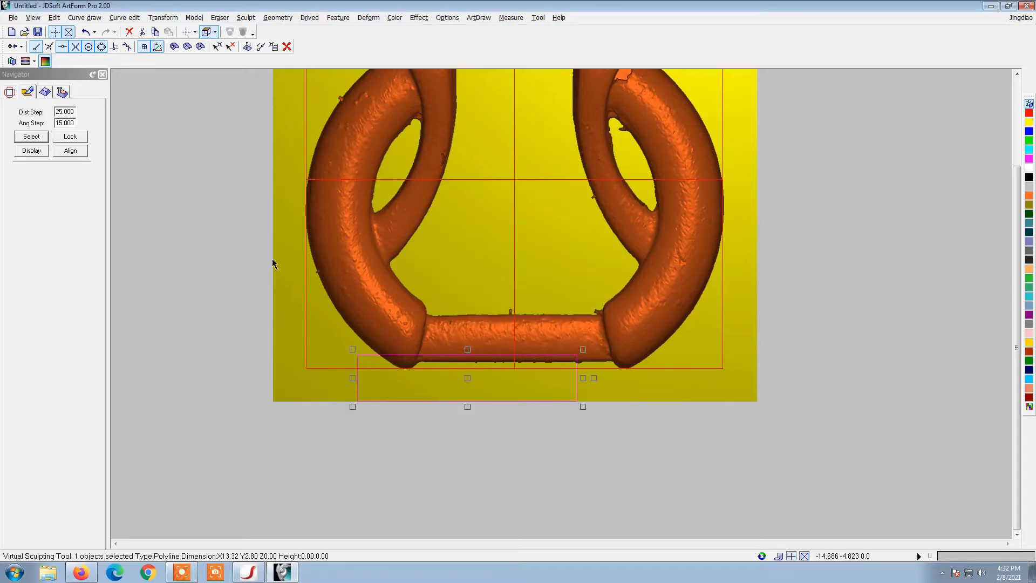
- Align the 2.8 mm high rectangle's center horizontally to the vertical center line and vertically to the horizontal center line
left_click(72, 152)
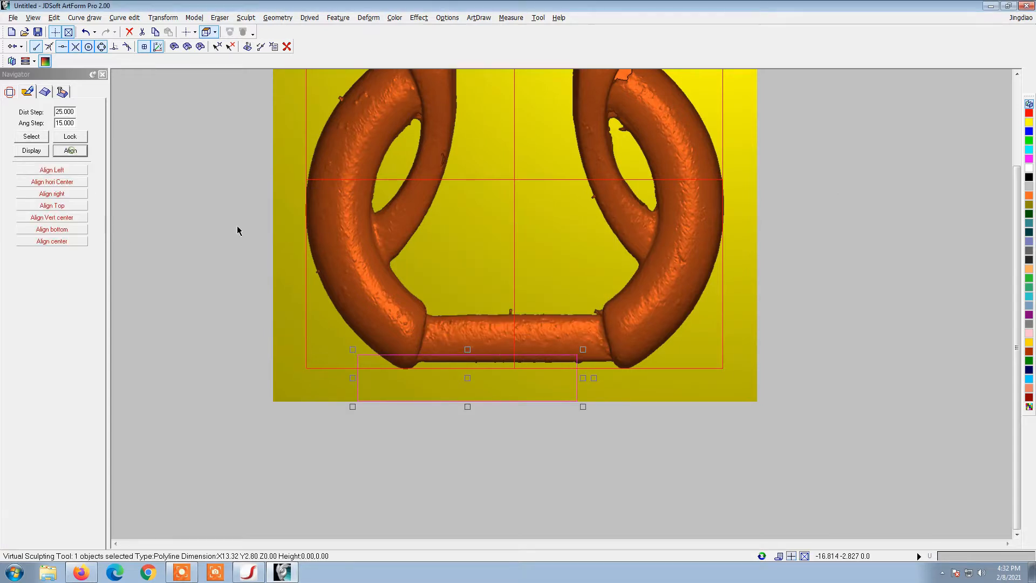
left_click(515, 305)
left_click(467, 356)
left_click(70, 183)
left_click(513, 267)
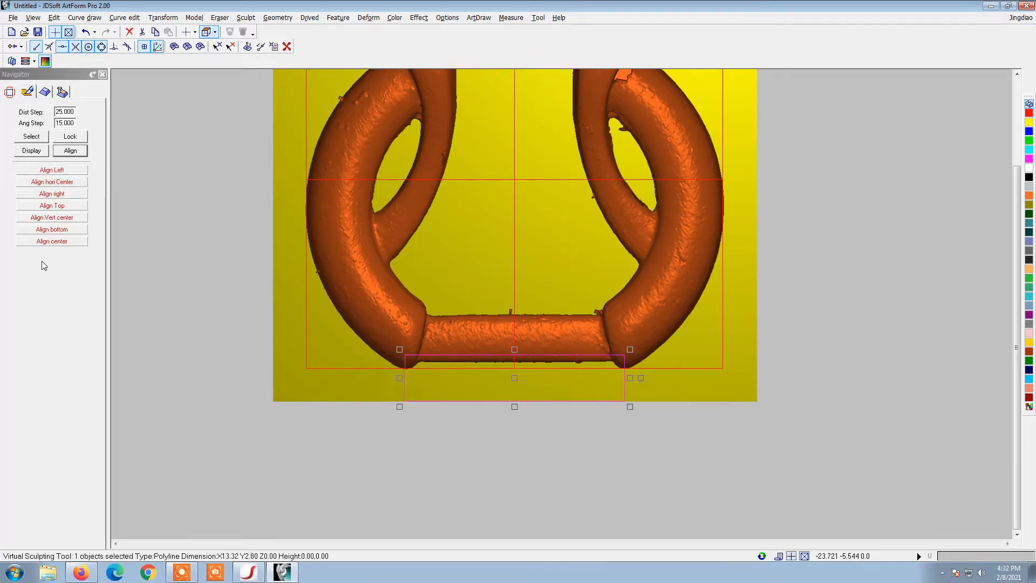
left_click(65, 219)
left_click(513, 261)
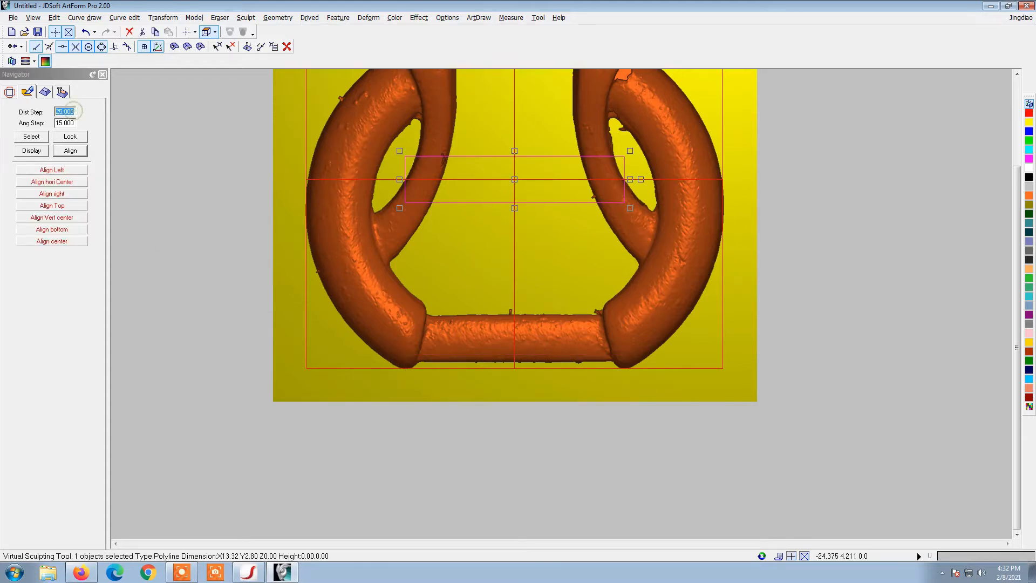
- Set the distance step to 1 mm and move the rectangle down 10 mm onto the lower crossbar
type("1")
key("Return")
key("Down")
key("Down")
key("Down")
key("Down")
key("Down")
key("Down")
key("Down")
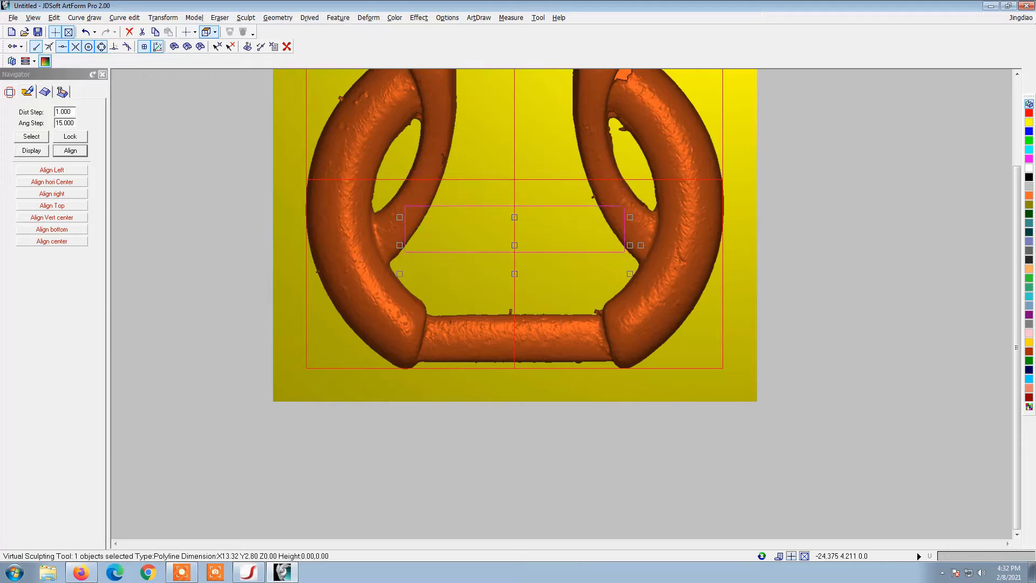
key("Down")
key("Down")
key("Down")
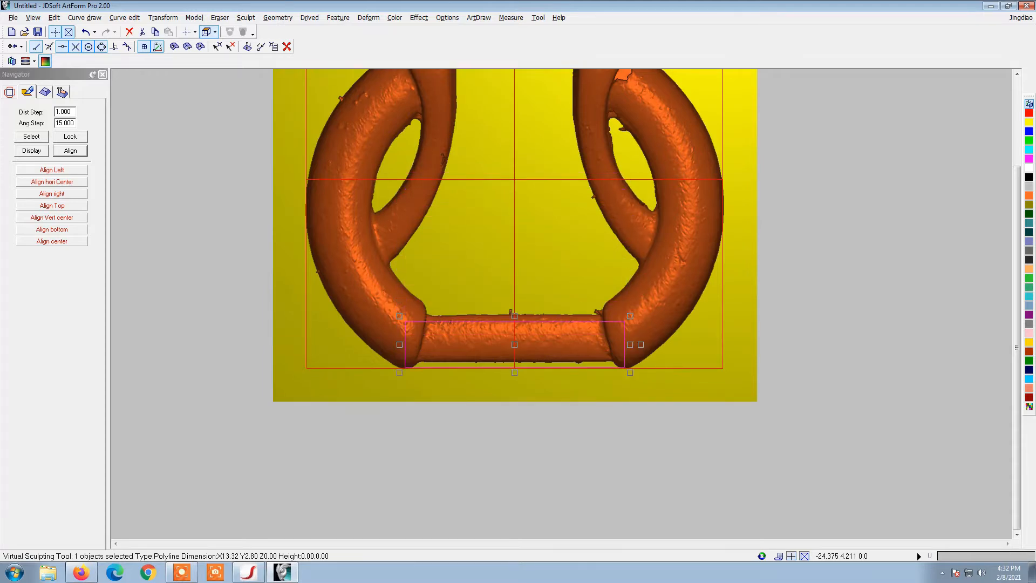
- Set the distance step to 0.1 mm and move the rectangle up 0.3 mm to match the lower crossbar's edges
left_click_drag(75, 111, 10, 110)
key("Up")
key("Up")
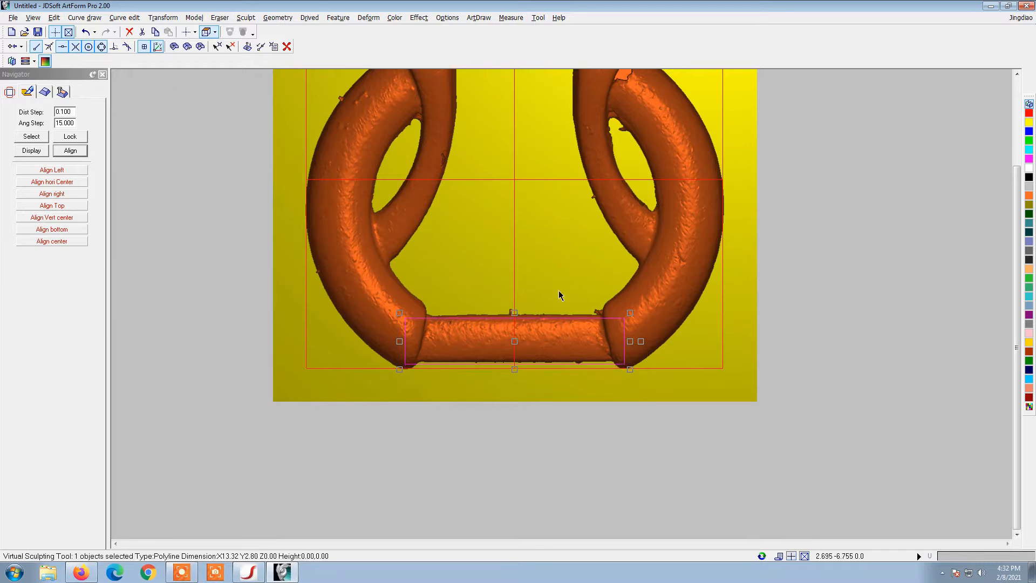
scroll(559, 291, "up", 3)
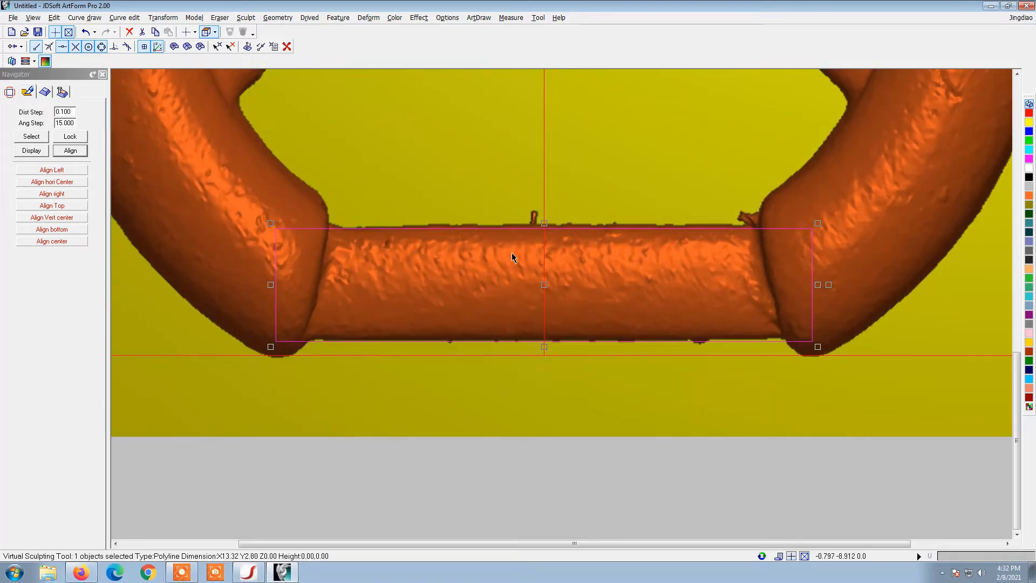
scroll(528, 227, "up", 1)
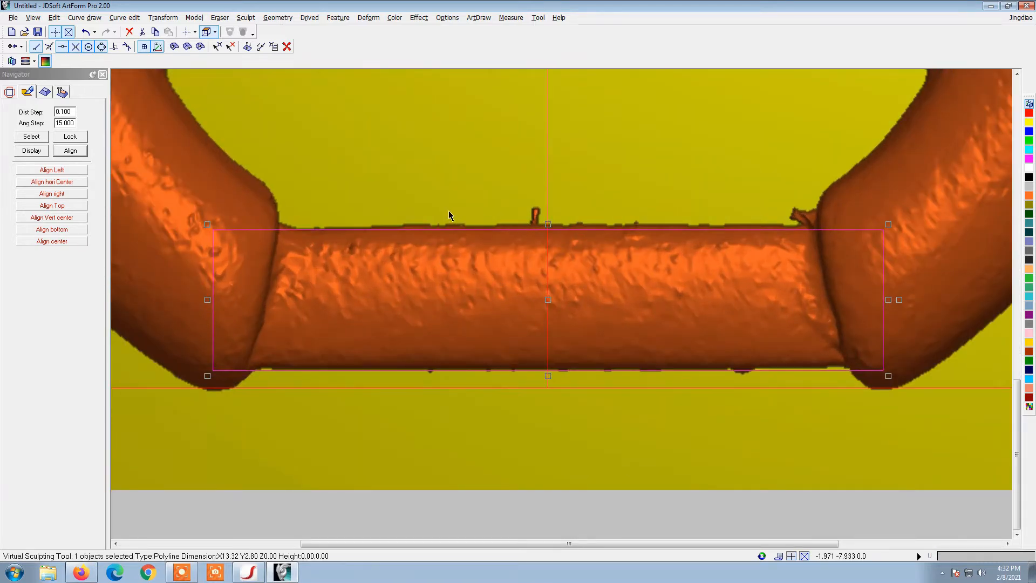
key("Up")
scroll(566, 245, "down", 4)
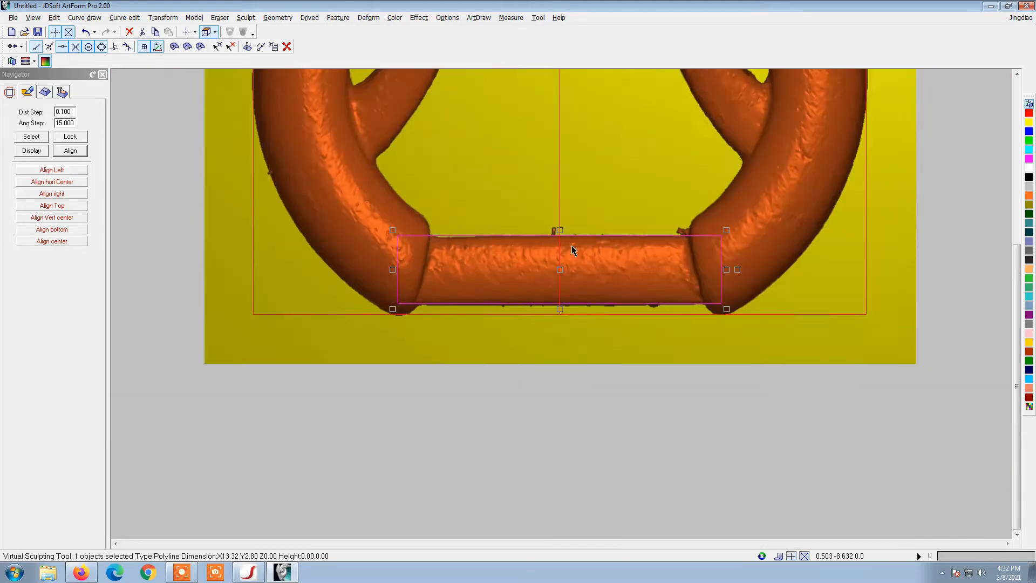
- Draw a rectangle about 11.2 by 2.1 mm over the buckle's thin upper crossbar
scroll(559, 281, "up", 2)
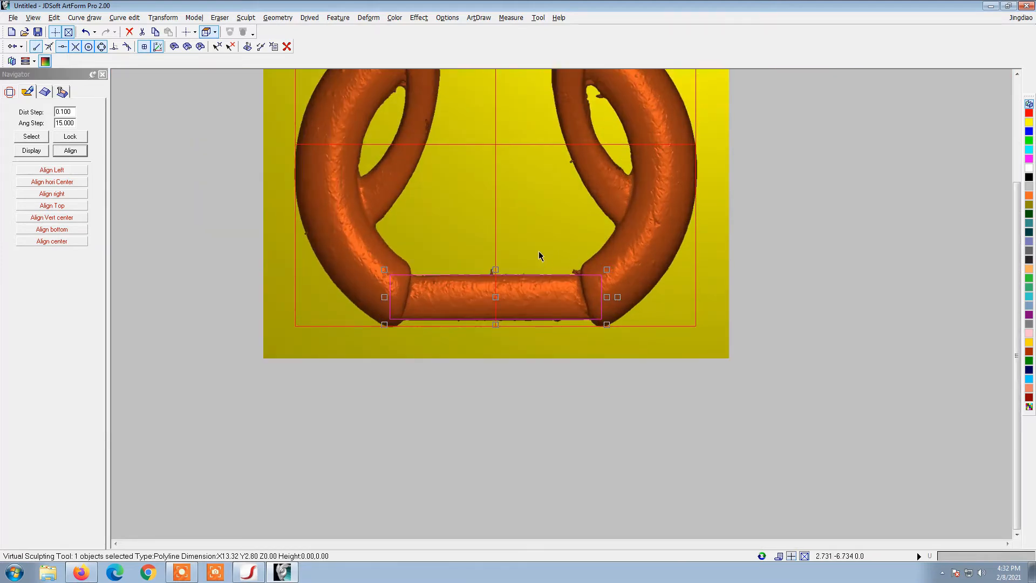
scroll(512, 254, "down", 3)
scroll(482, 165, "up", 4)
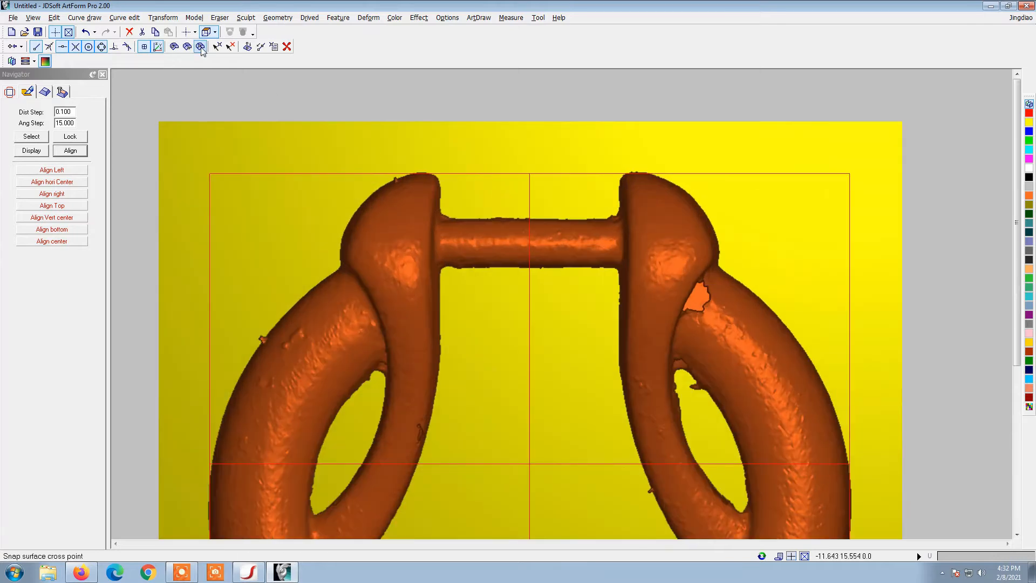
left_click(85, 17)
left_click(89, 108)
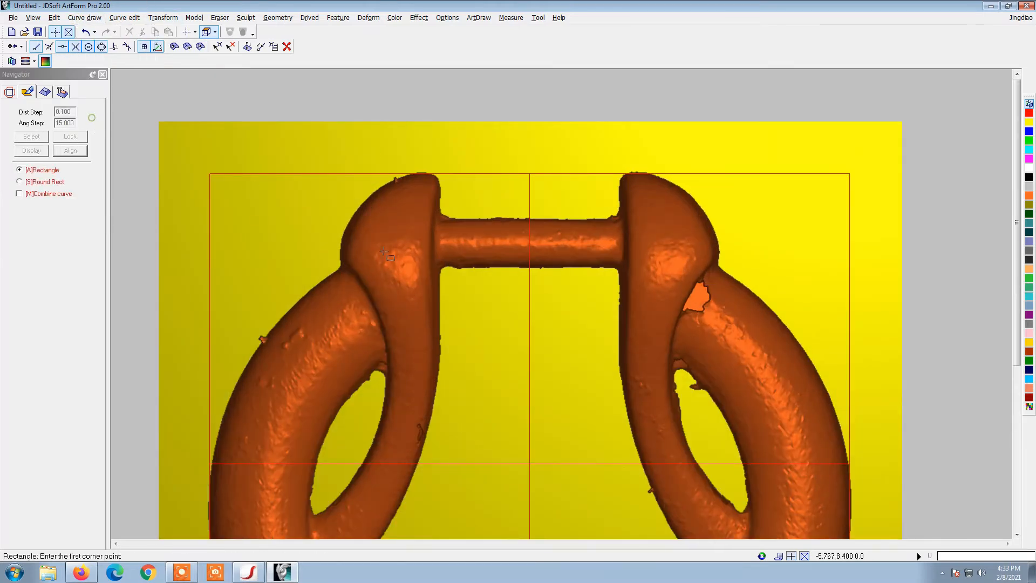
left_click(378, 213)
left_click(656, 263)
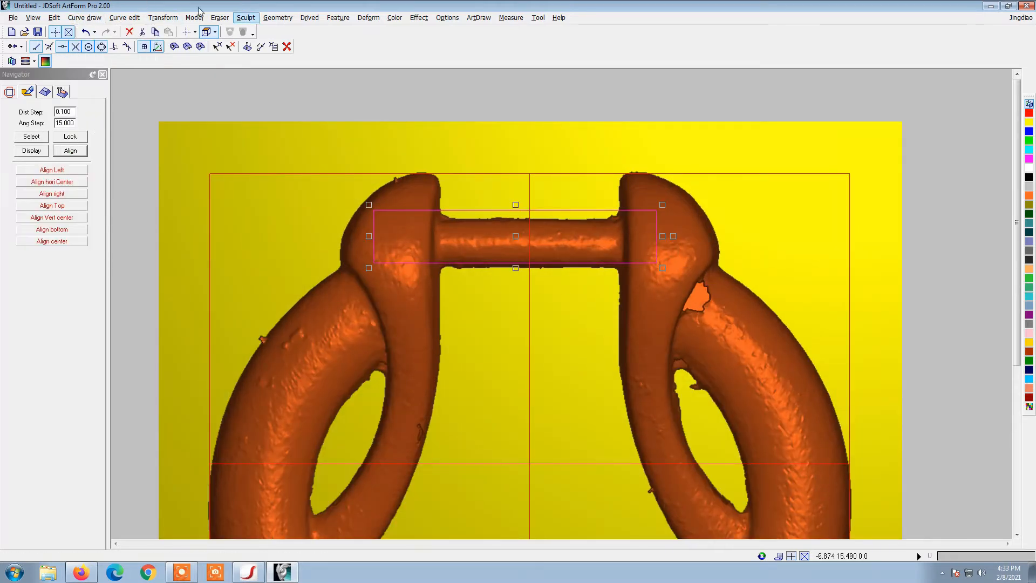
left_click(164, 18)
left_click(174, 76)
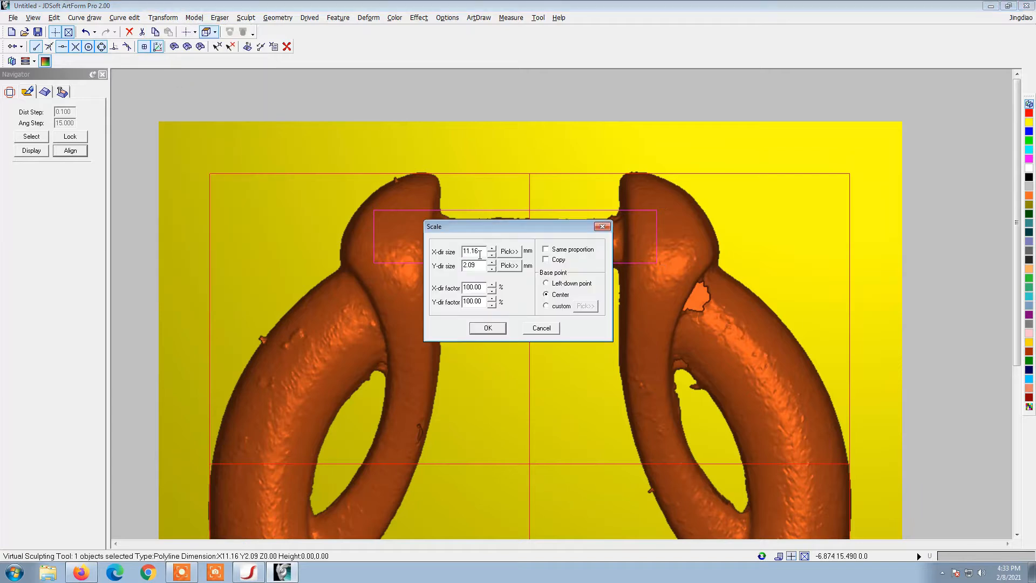
type("1")
key("Return")
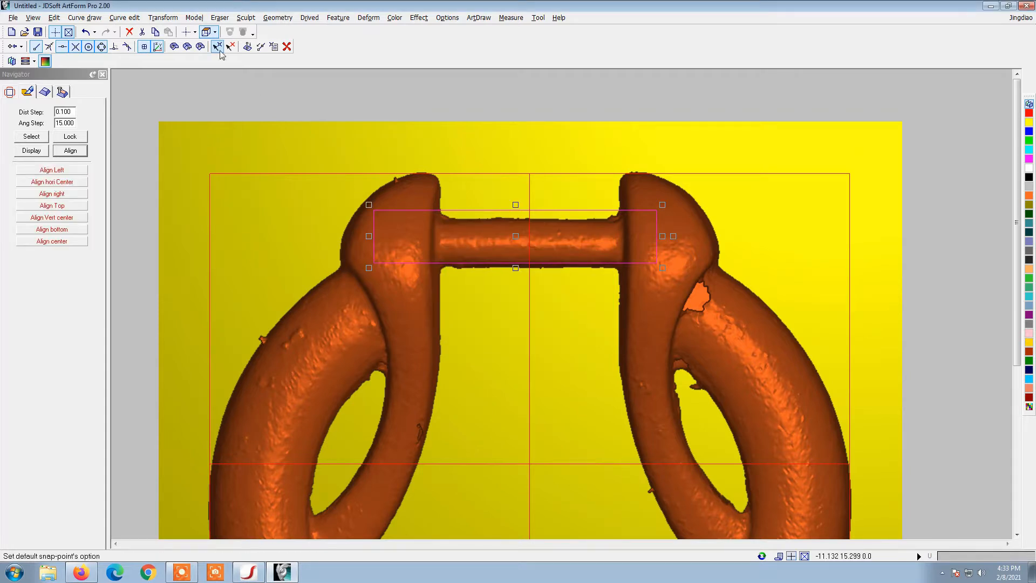
- Scale the upper crossbar rectangle to a Y size of 1.9 mm about its center
left_click(164, 18)
left_click(173, 78)
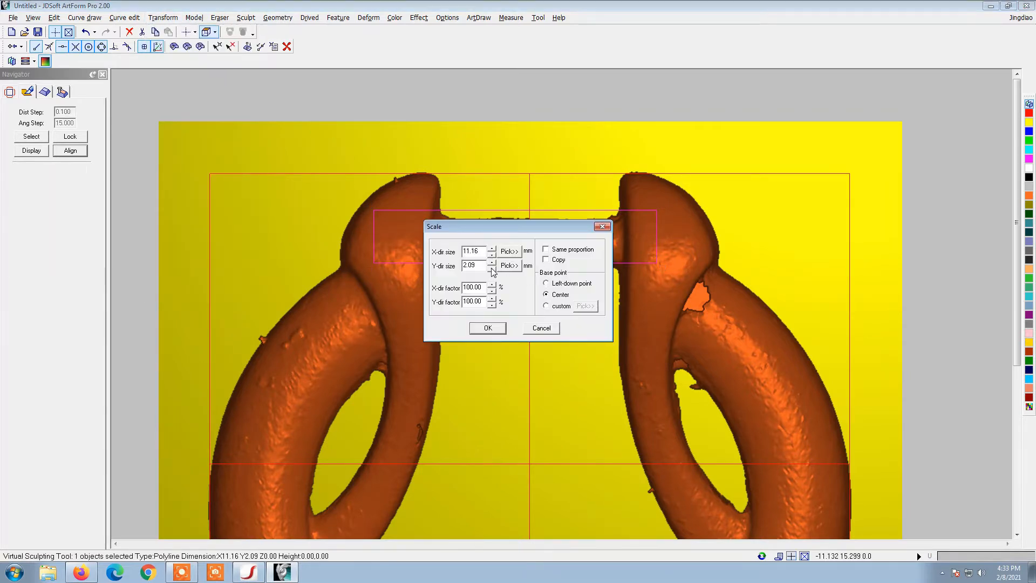
type("1.9")
key("Return")
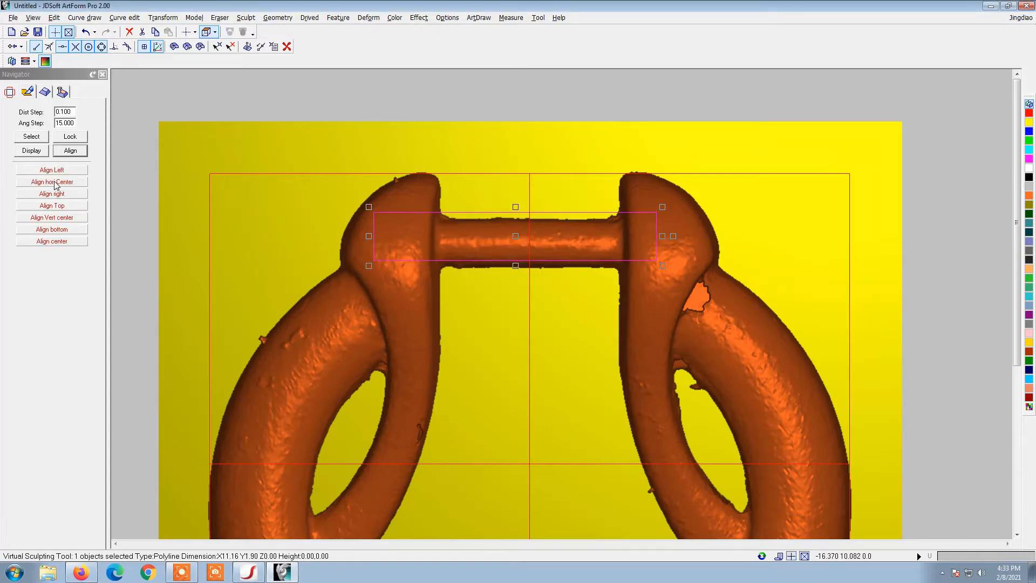
- Center the 1.9 mm high rectangle on the vertical center line and move it down 0.3 mm onto the upper crossbar
left_click_drag(516, 247, 530, 233)
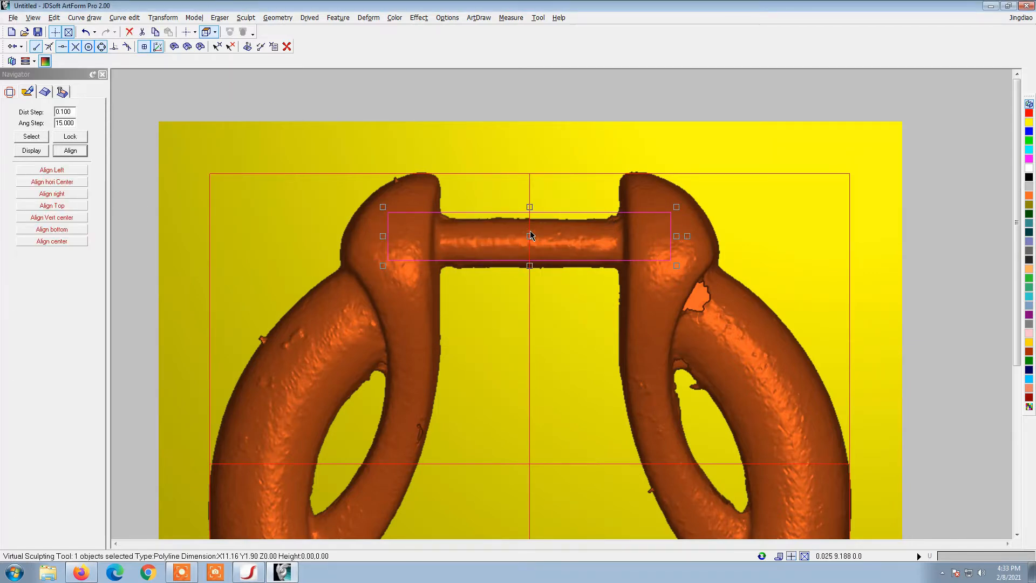
key("Down")
key("Down")
key("Down")
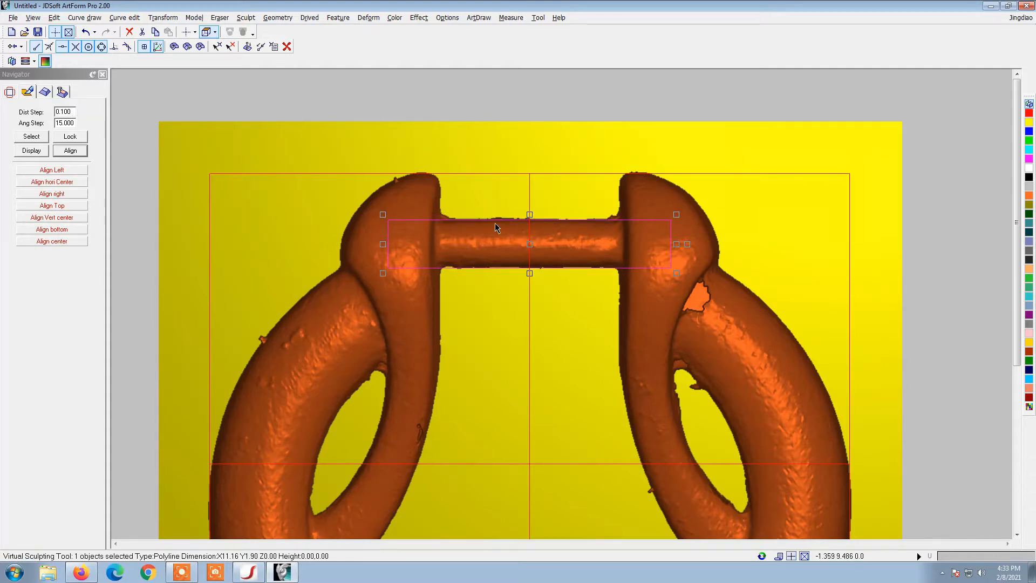
- Save the document to the Desktop as an ArtForm file named 456
scroll(470, 225, "down", 1)
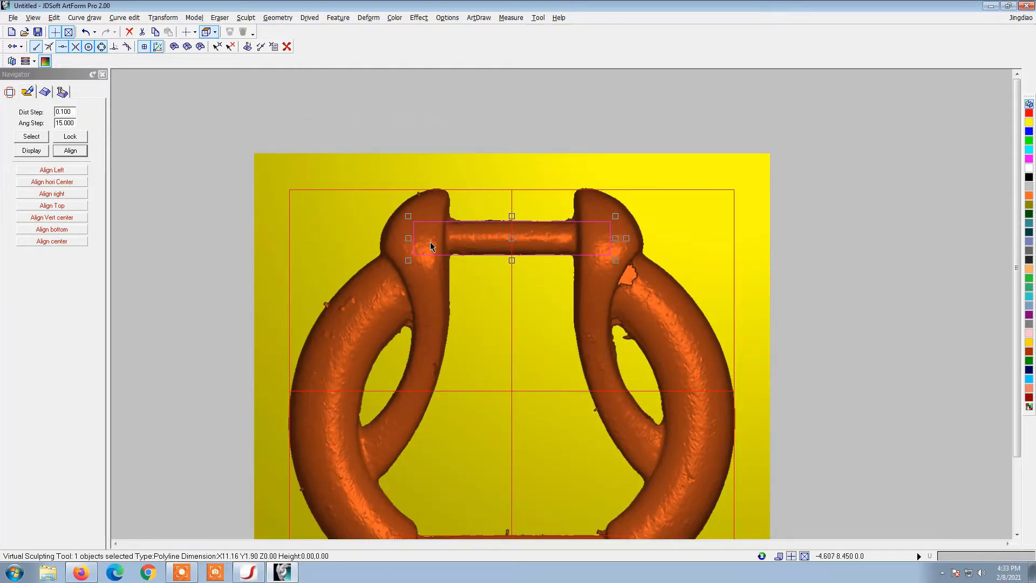
scroll(400, 289, "down", 1)
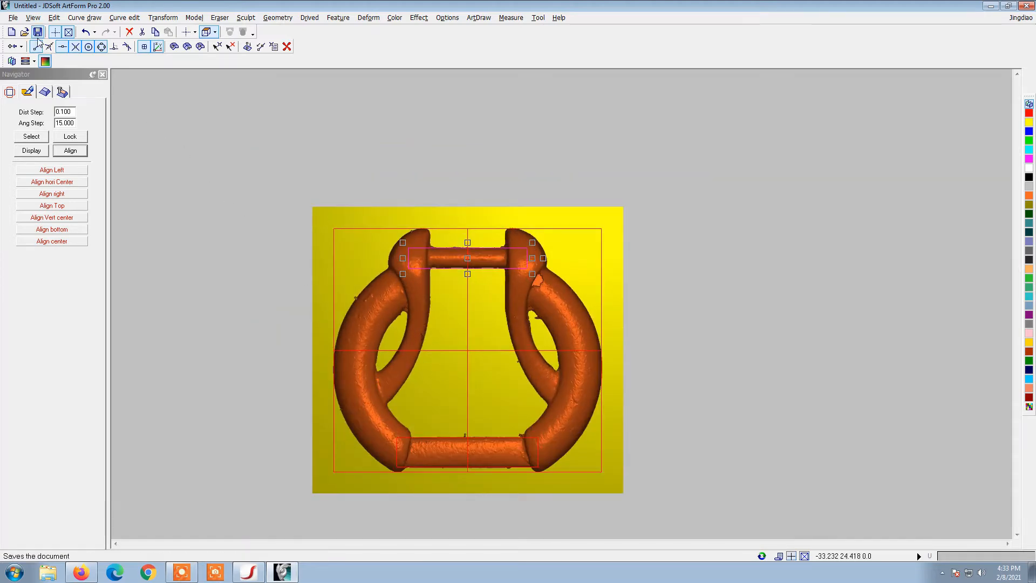
left_click(13, 18)
left_click(35, 78)
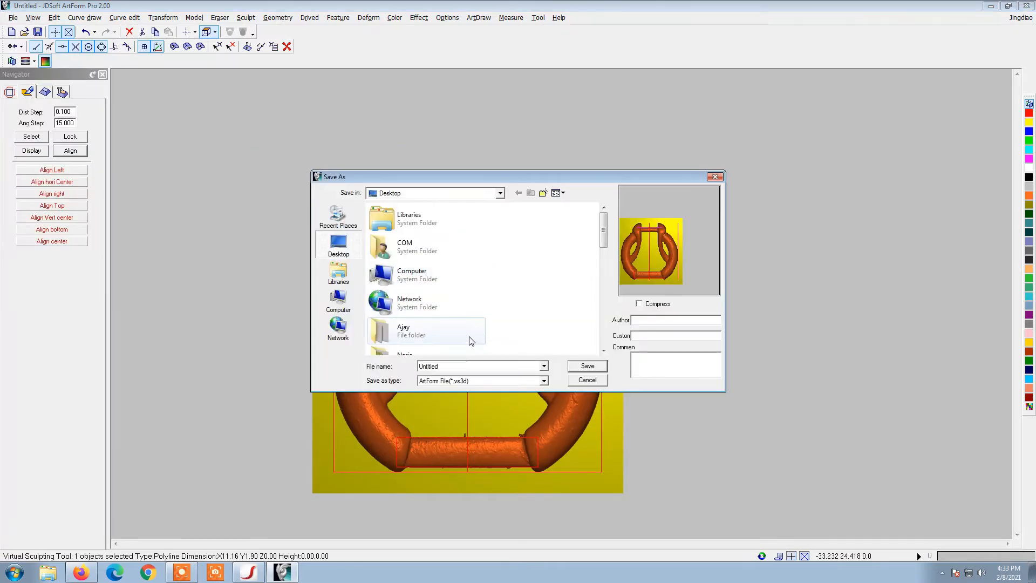
type("1")
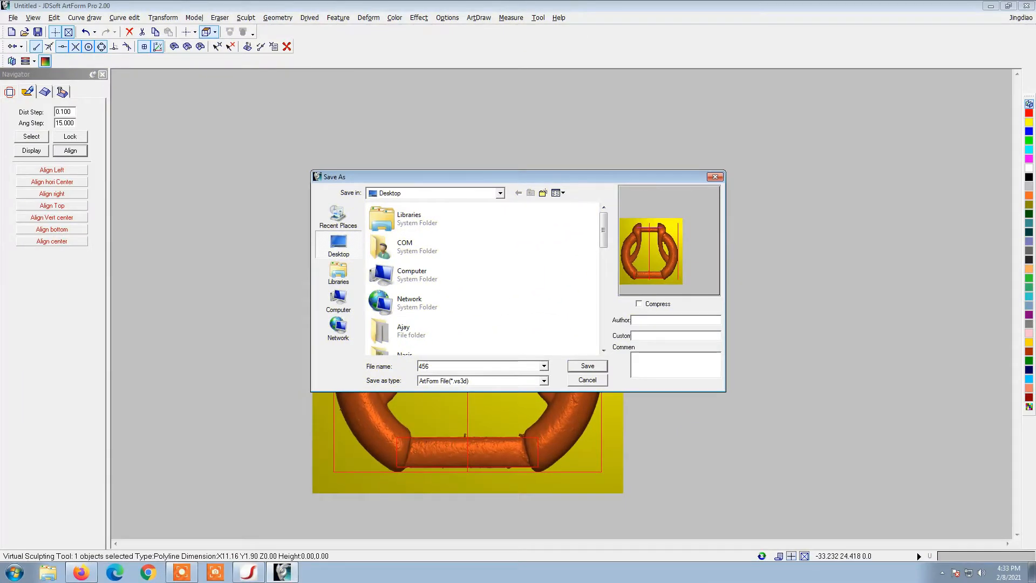
key("Return")
- Draw a two-point ellipse from the outer rectangle's lower-left corner to the horizontal center line's right end, about 25.25 by 11.45 mm
scroll(432, 397, "up", 1)
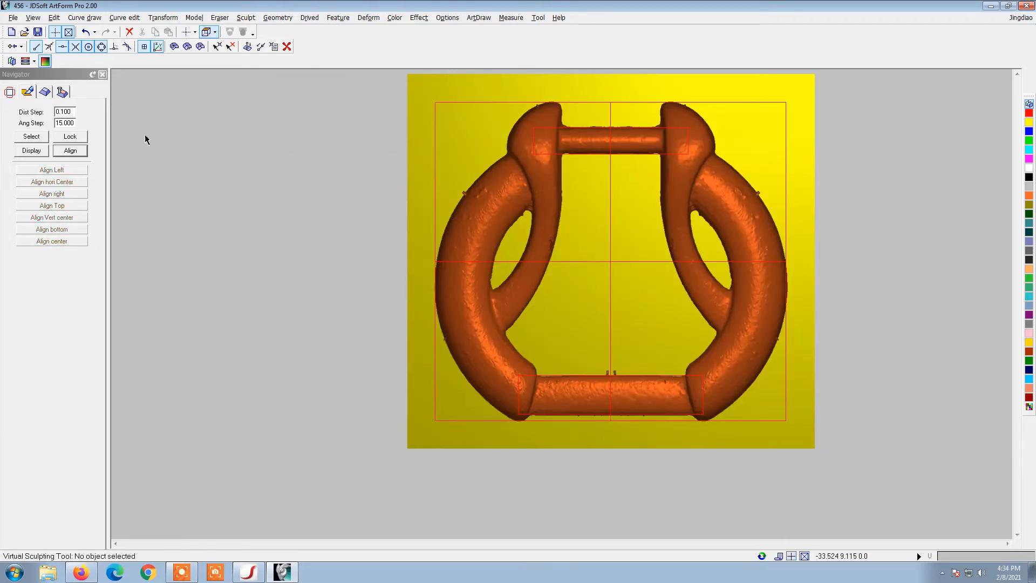
left_click(84, 17)
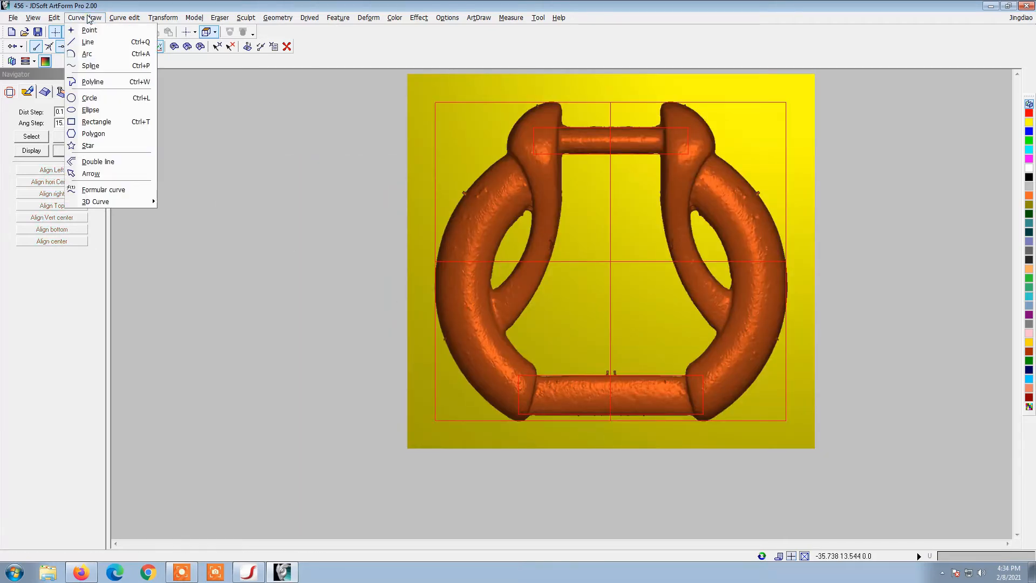
left_click(115, 111)
left_click(435, 419)
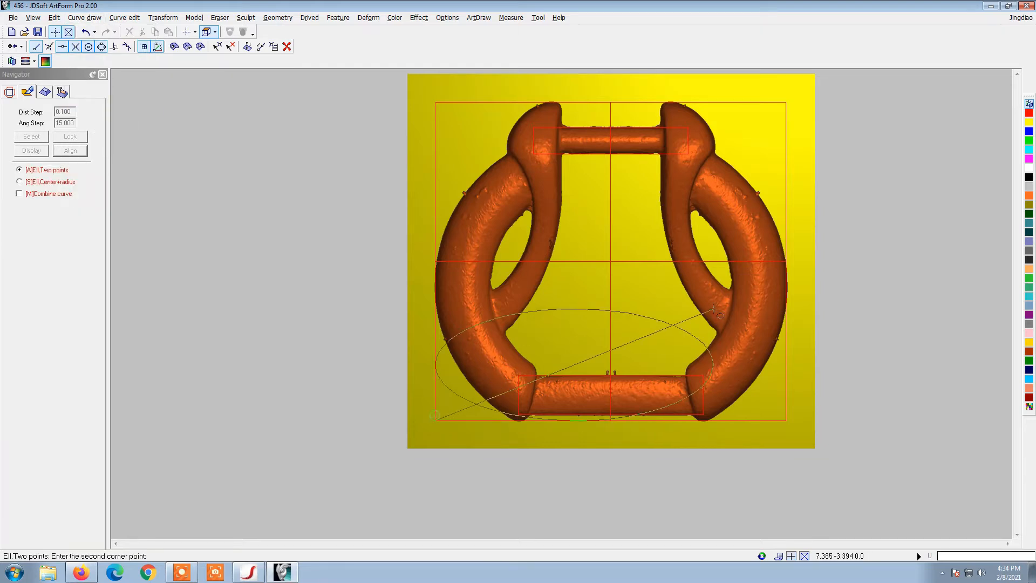
left_click(786, 261)
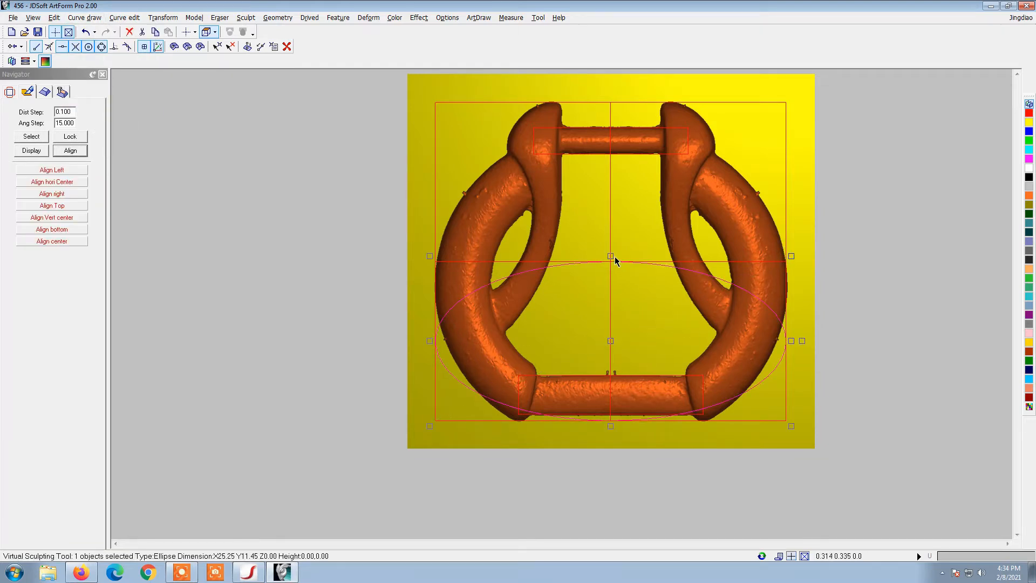
- Stretch the ellipse up and down to about 23.68 mm high so it follows the outer contour of the buckle's side arcs
left_click_drag(617, 261, 618, 117)
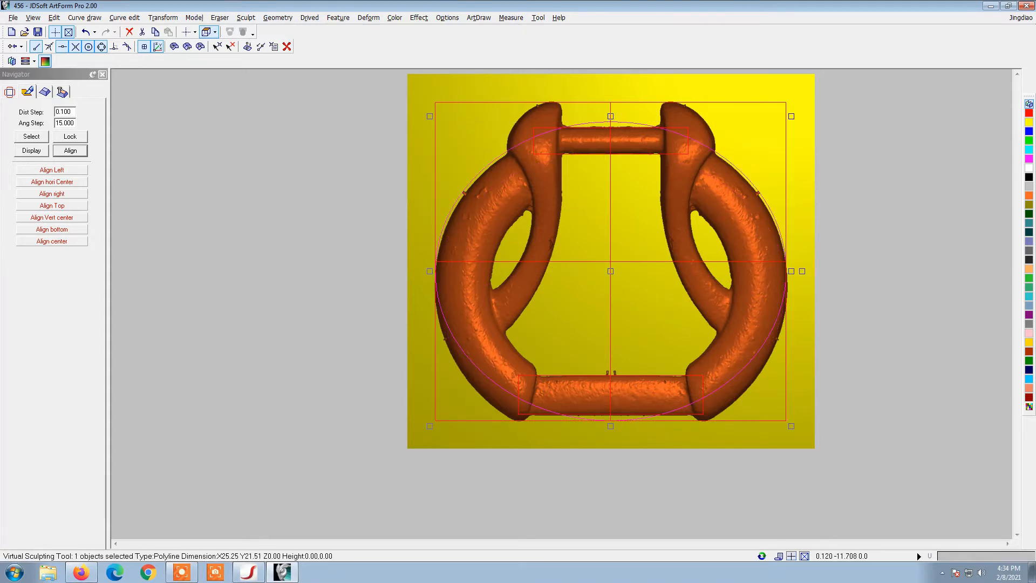
left_click_drag(610, 425, 610, 452)
scroll(611, 452, "up", 4)
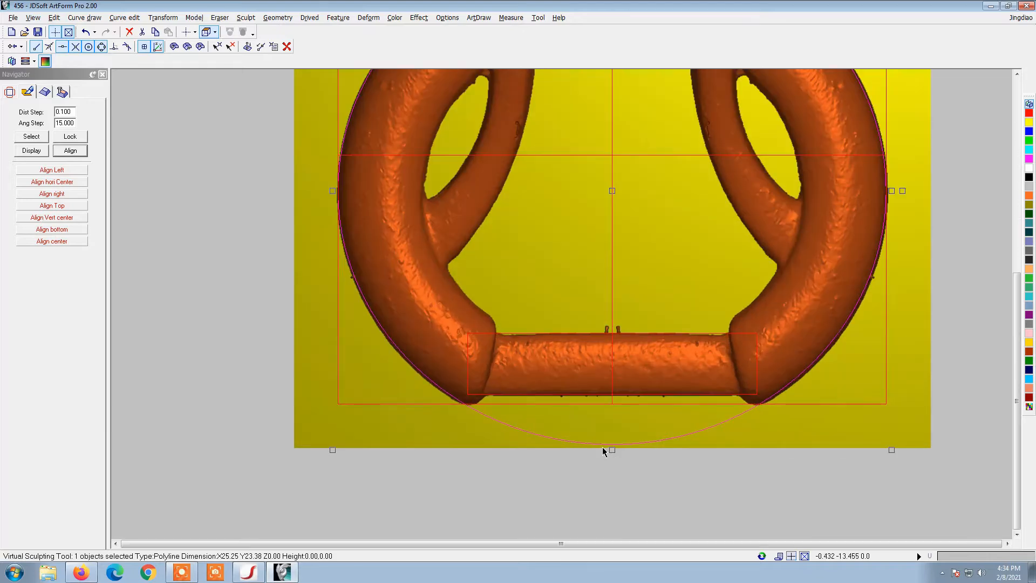
left_click_drag(614, 449, 614, 457)
scroll(647, 467, "down", 3)
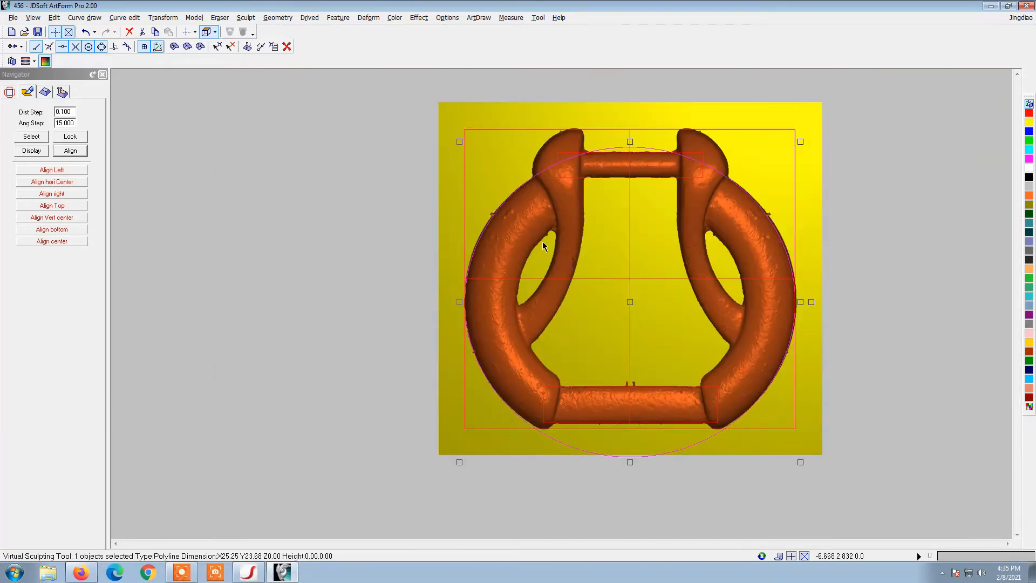
scroll(527, 166, "up", 4)
scroll(459, 262, "down", 2)
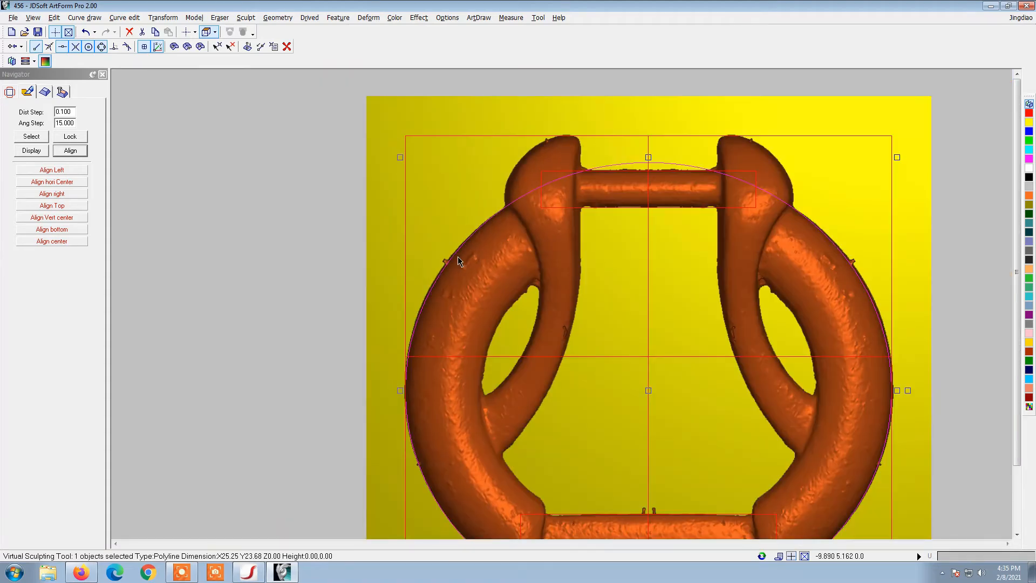
- Trim away the ellipse's upper-right arc at the vertical center line
scroll(605, 157, "up", 2)
scroll(517, 125, "down", 3)
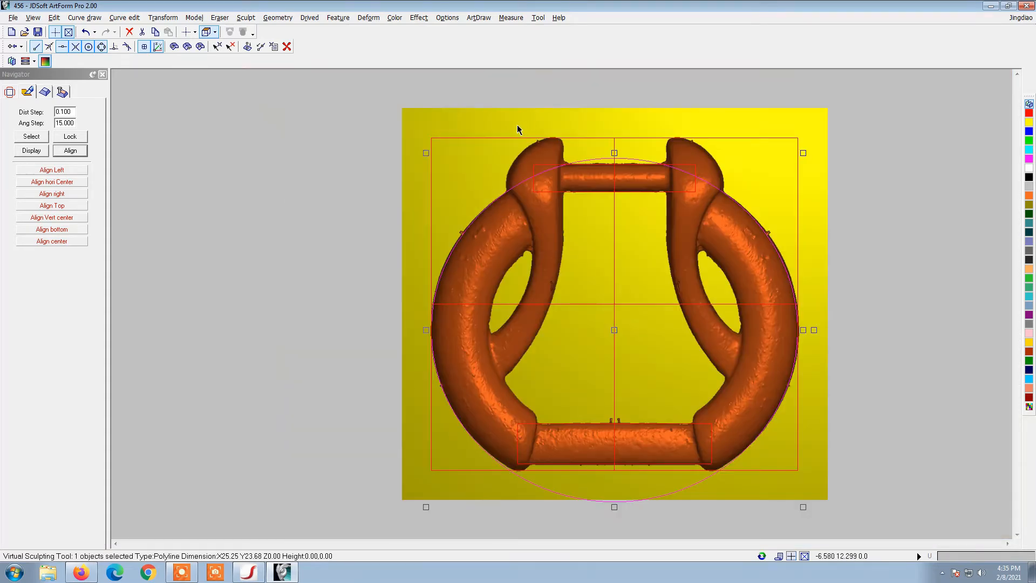
left_click(124, 18)
left_click(156, 57)
scroll(637, 163, "up", 2)
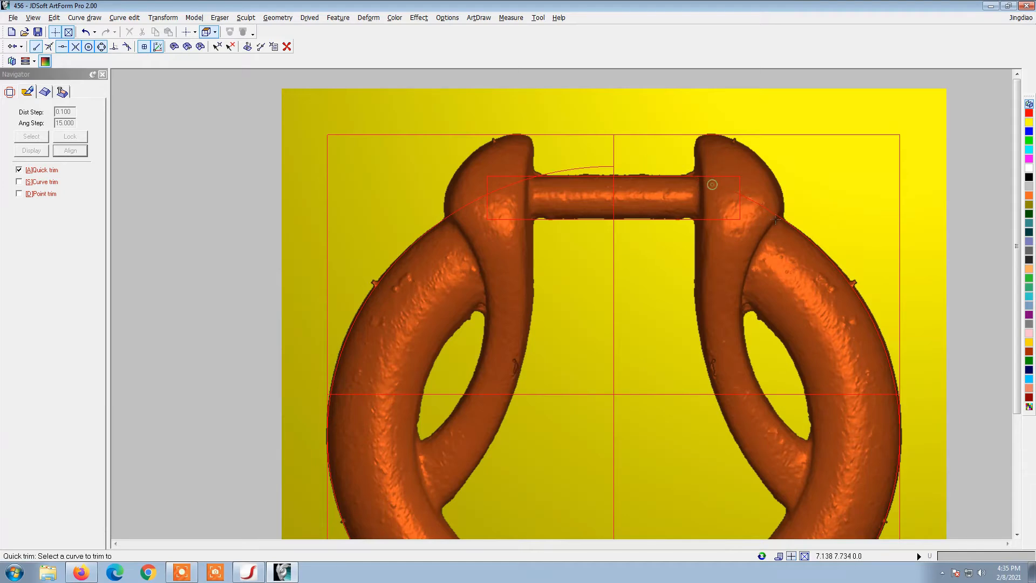
scroll(783, 223, "up", 2)
scroll(800, 332, "down", 2)
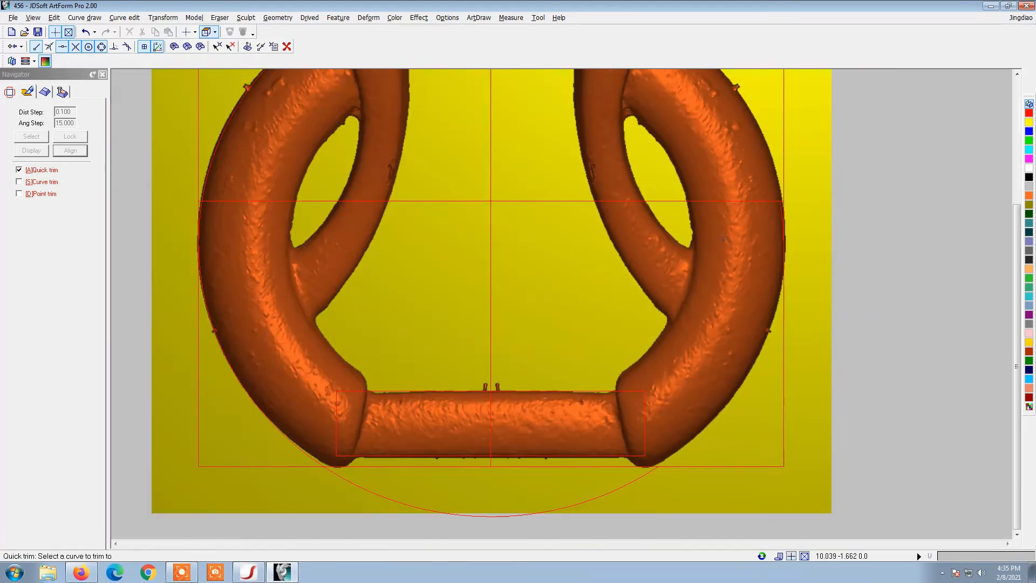
scroll(440, 324, "up", 2)
scroll(646, 443, "down", 3)
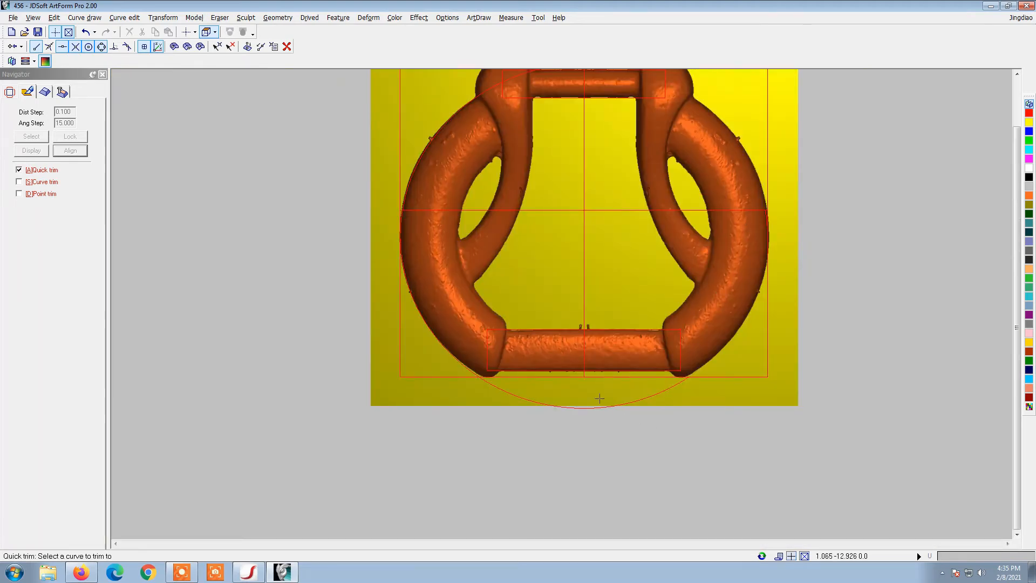
key("Escape")
- Stretch the vertical center line down to about 32.8 mm, past the ellipse, trim the lower-right arc against it and delete the remaining right arc
left_click(583, 382)
left_click_drag(584, 382, 584, 526)
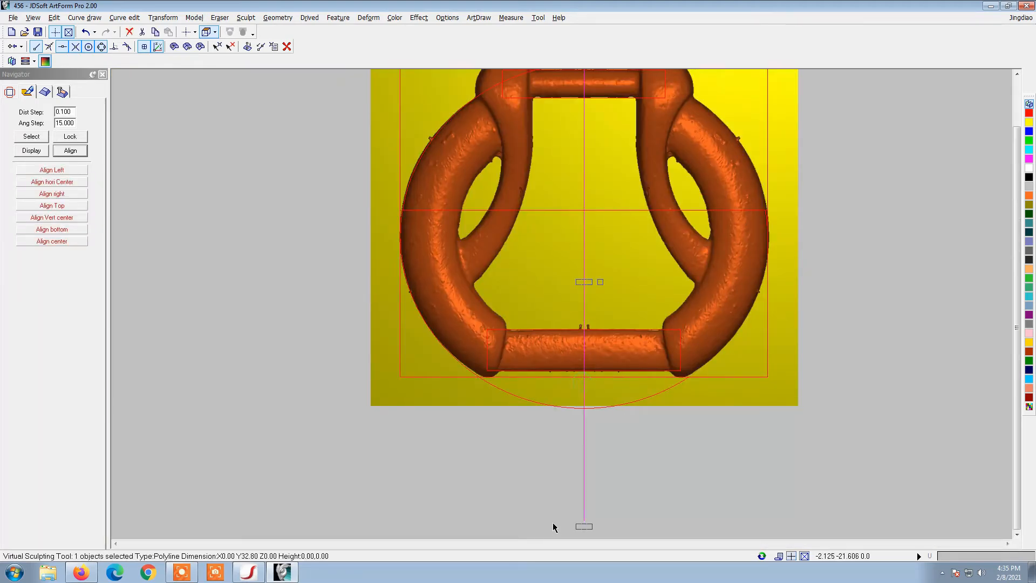
left_click(124, 17)
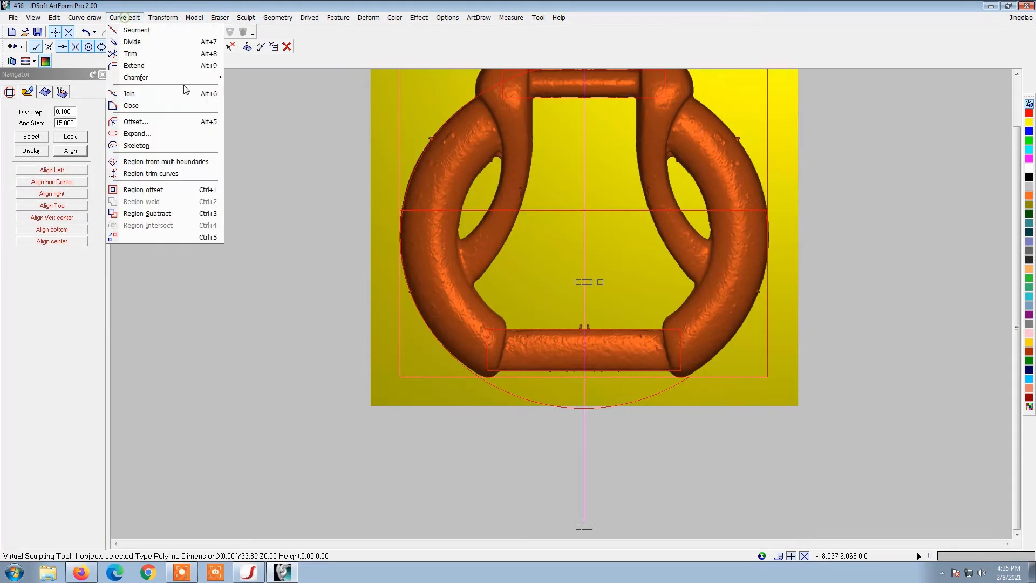
left_click(162, 53)
left_click(634, 399)
key("Escape")
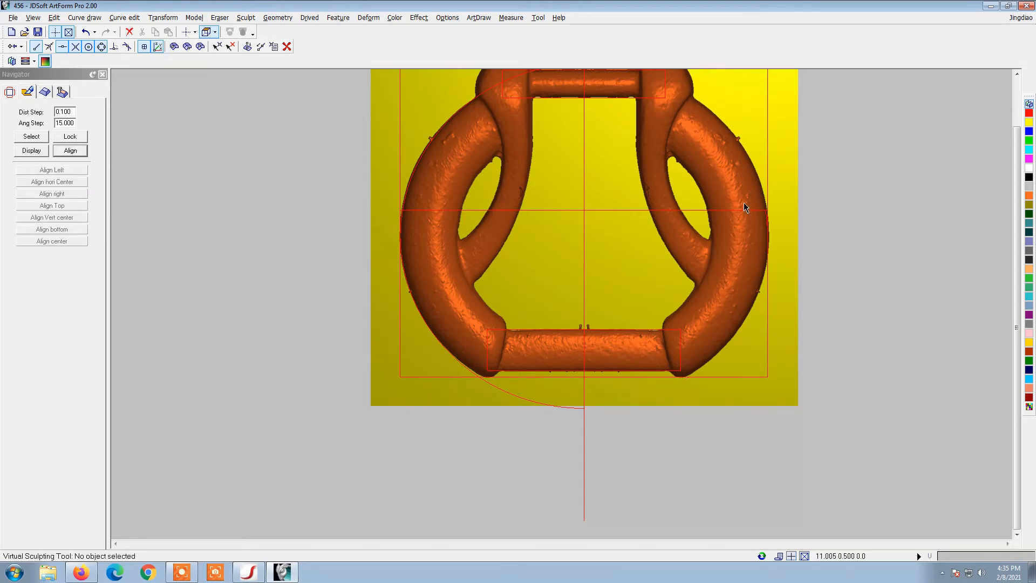
left_click_drag(746, 167, 809, 292)
key("Delete")
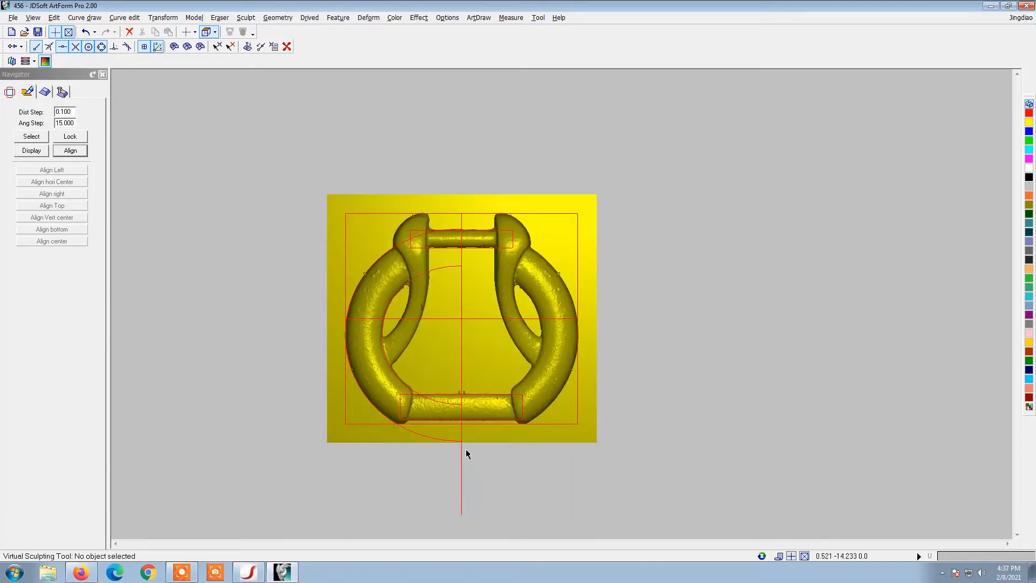
- Mirror copies of the inner and outer left half ellipses across the vertical center line
scroll(456, 421, "up", 3)
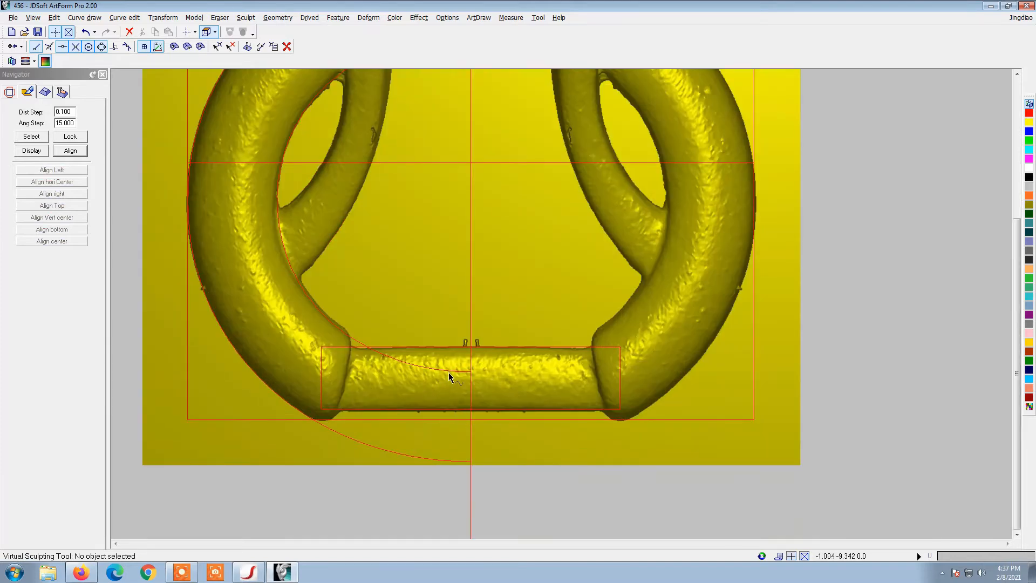
left_click(449, 372)
scroll(270, 152, "down", 2)
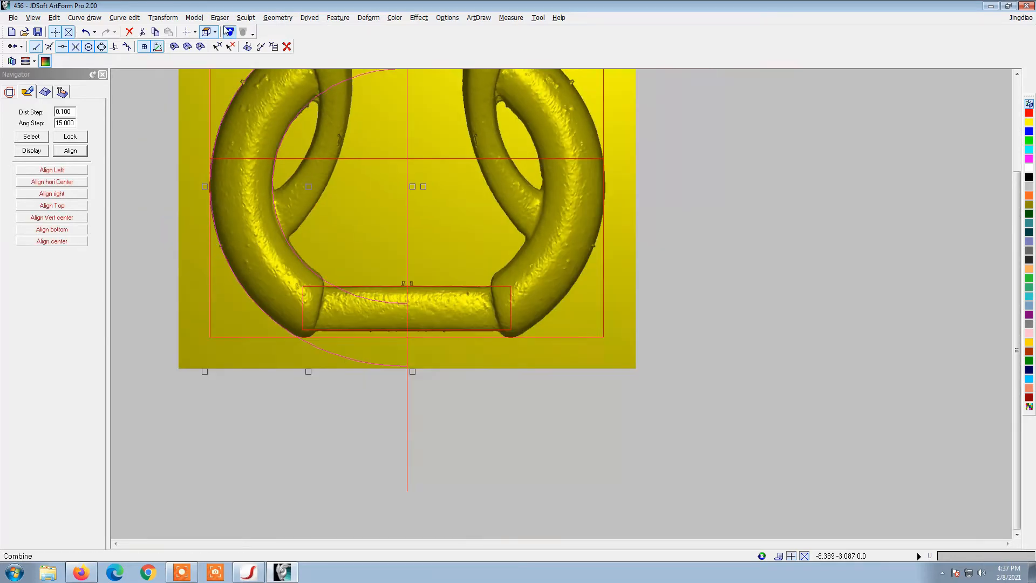
left_click(163, 17)
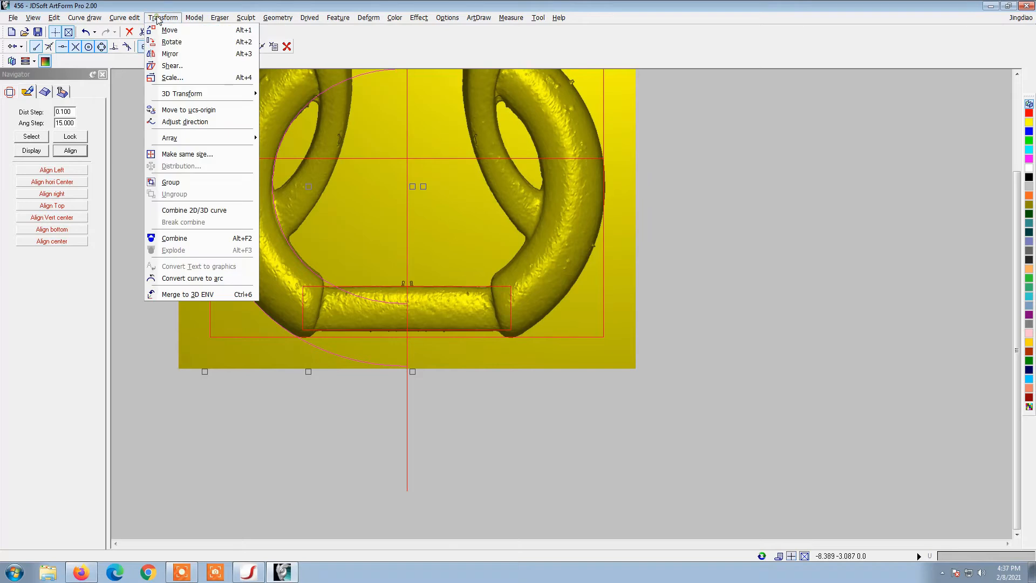
left_click(181, 54)
left_click(39, 196)
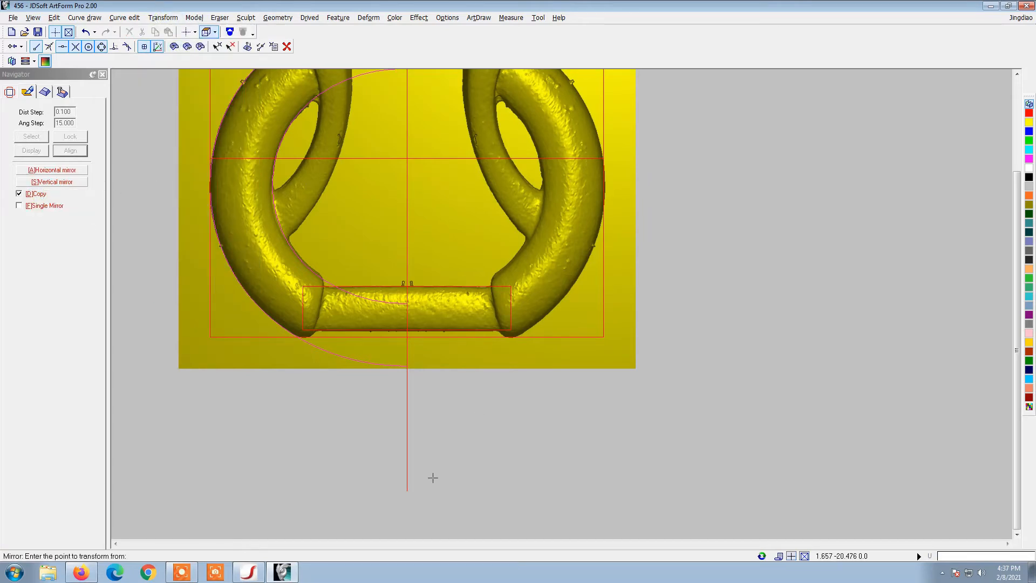
left_click(408, 491)
left_click(408, 366)
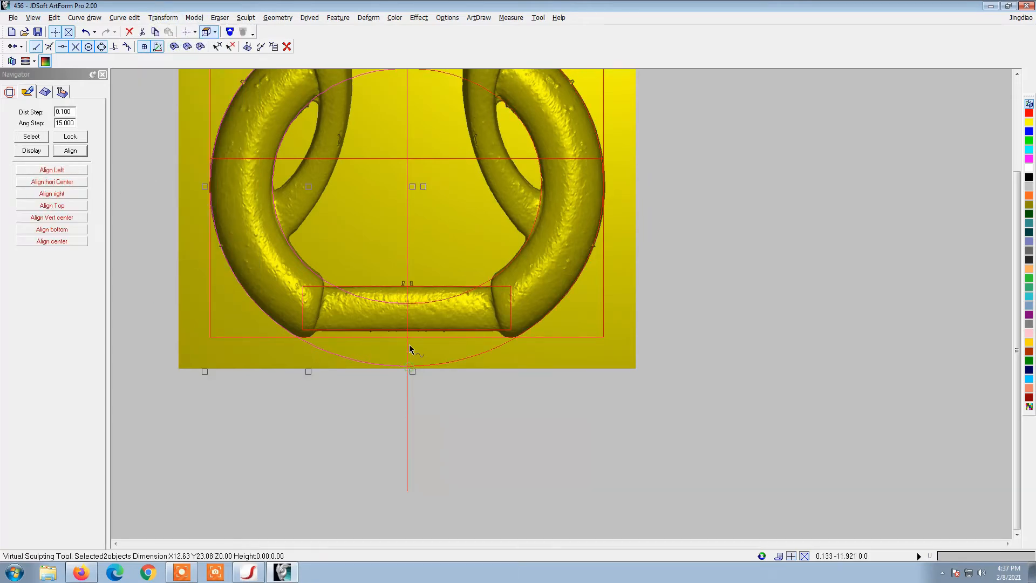
- Combine the original and mirrored half ellipses and join them into closed inner and outer ellipses
scroll(403, 312, "up", 1)
left_click(425, 303, "shift")
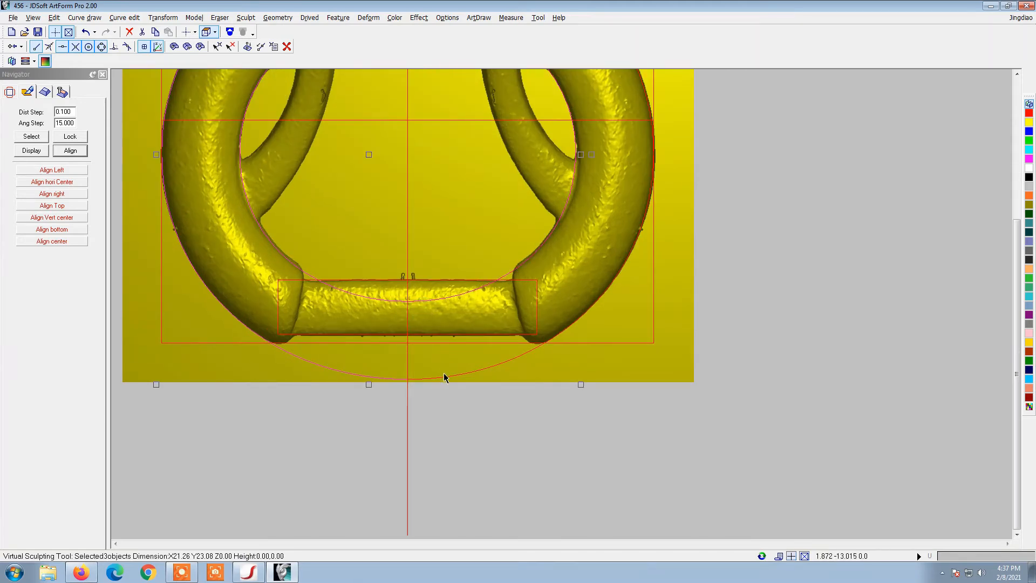
left_click(444, 375, "shift")
scroll(472, 413, "down", 4)
left_click(230, 32)
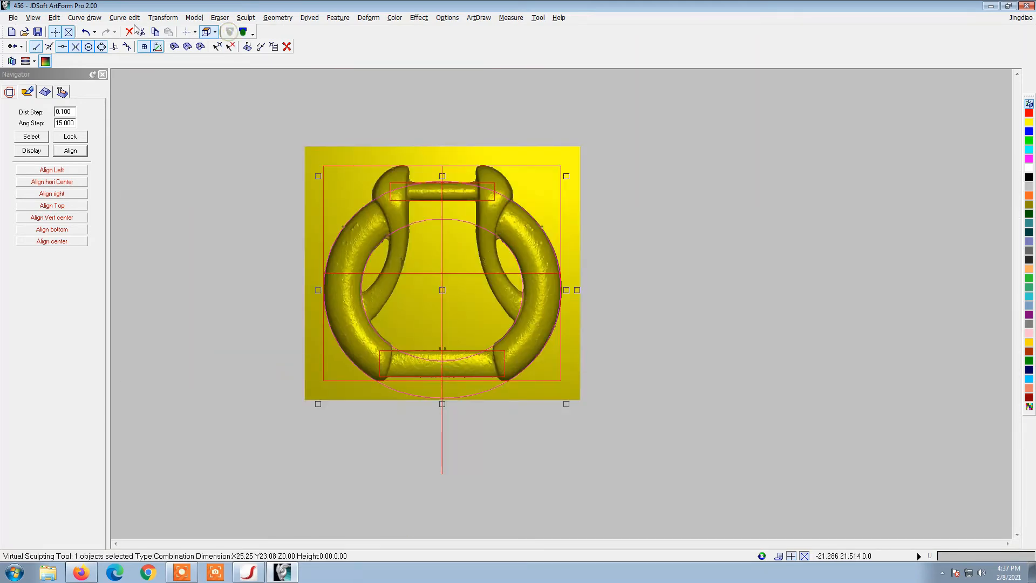
left_click(125, 17)
left_click(130, 94)
scroll(446, 351, "up", 3)
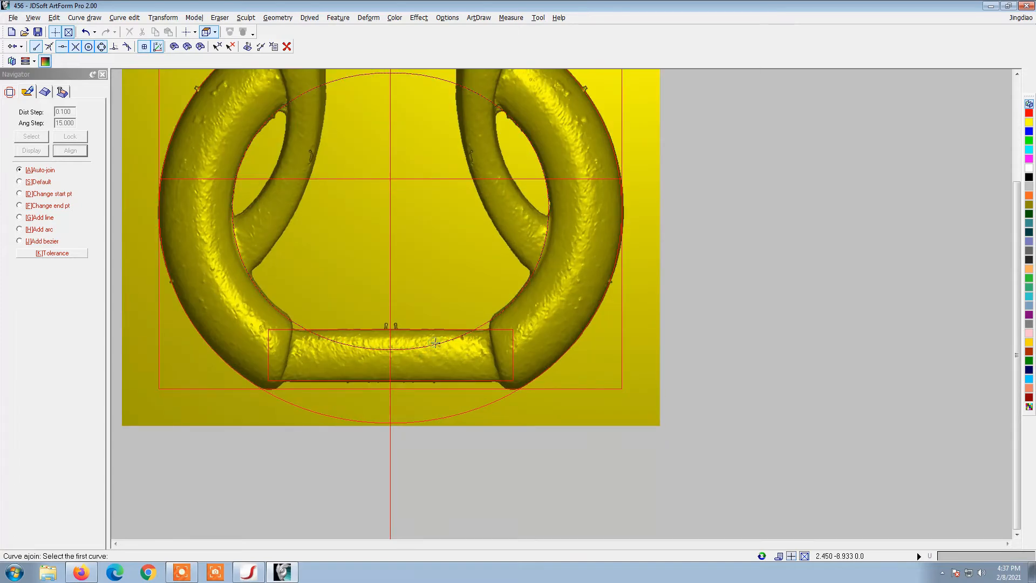
right_click(454, 420)
left_click(421, 419)
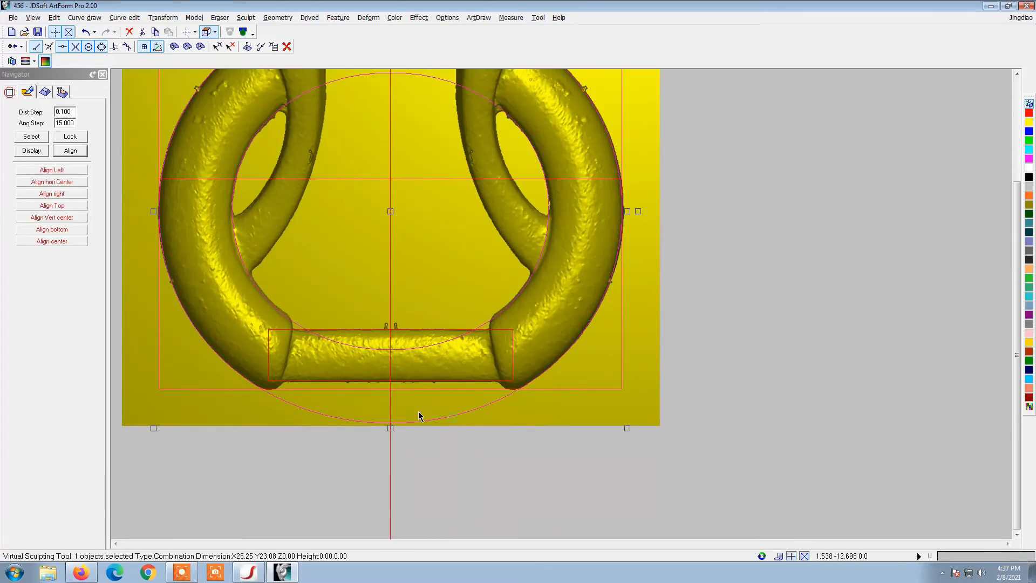
- Copy the combined inner and outer ellipses 50 mm to the right of the scan
scroll(418, 409, "down", 4)
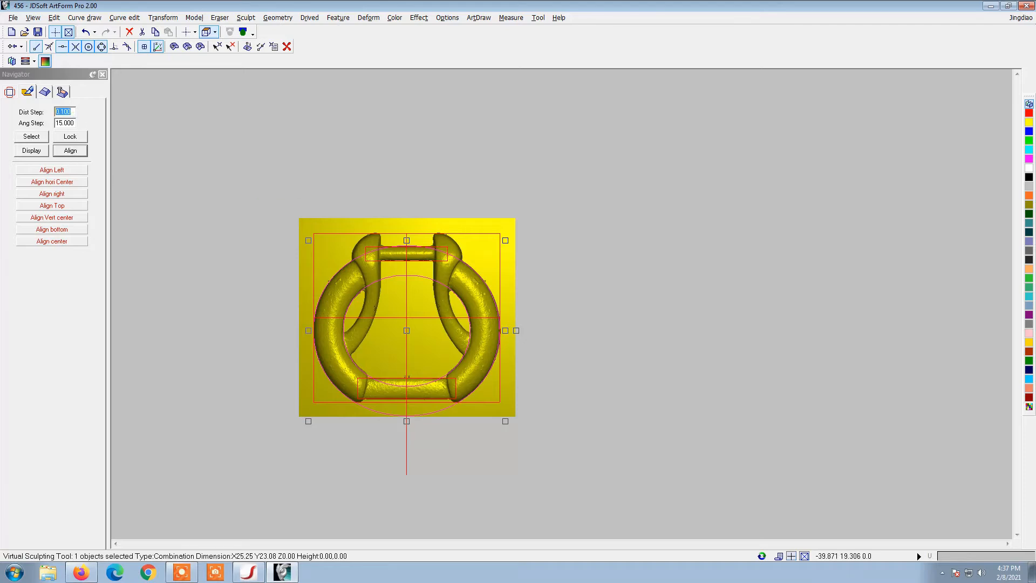
key("ctrl+Right")
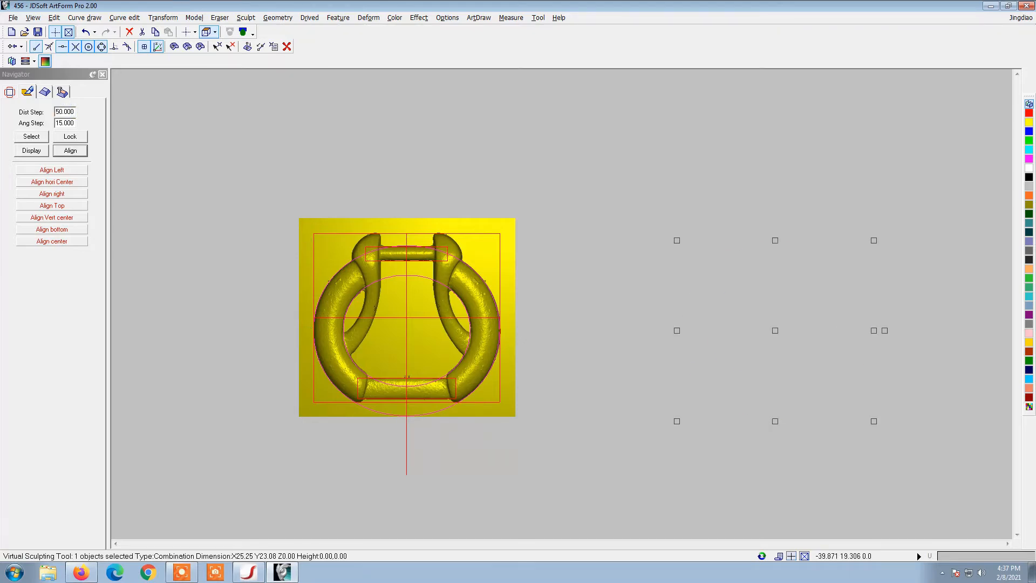
left_click(582, 480)
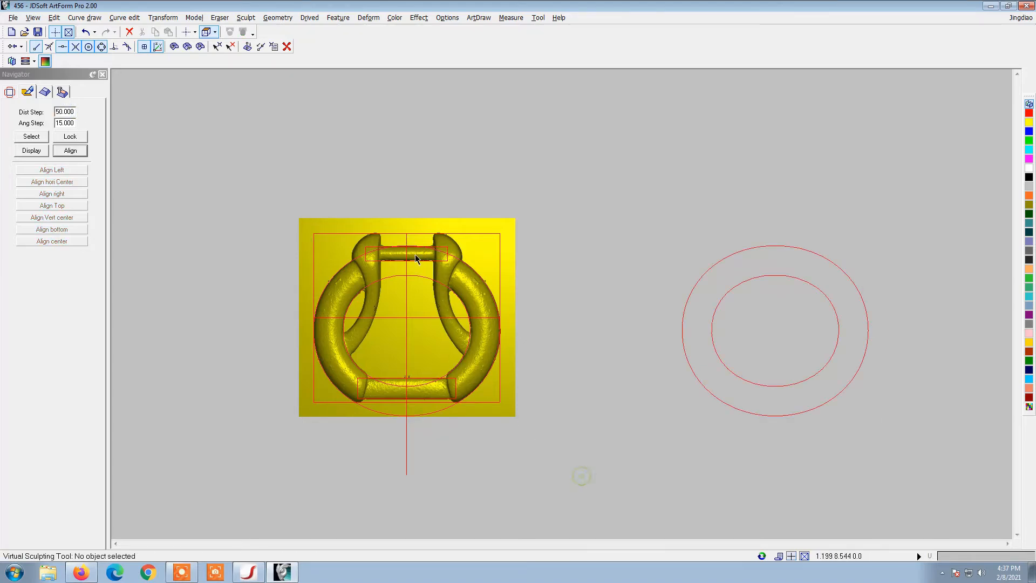
- Copy the upper and lower crossbar rectangles 50 mm to the right, onto the copied ellipses
scroll(366, 278, "up", 3)
left_click(366, 280)
scroll(365, 380, "down", 3)
scroll(365, 380, "up", 3)
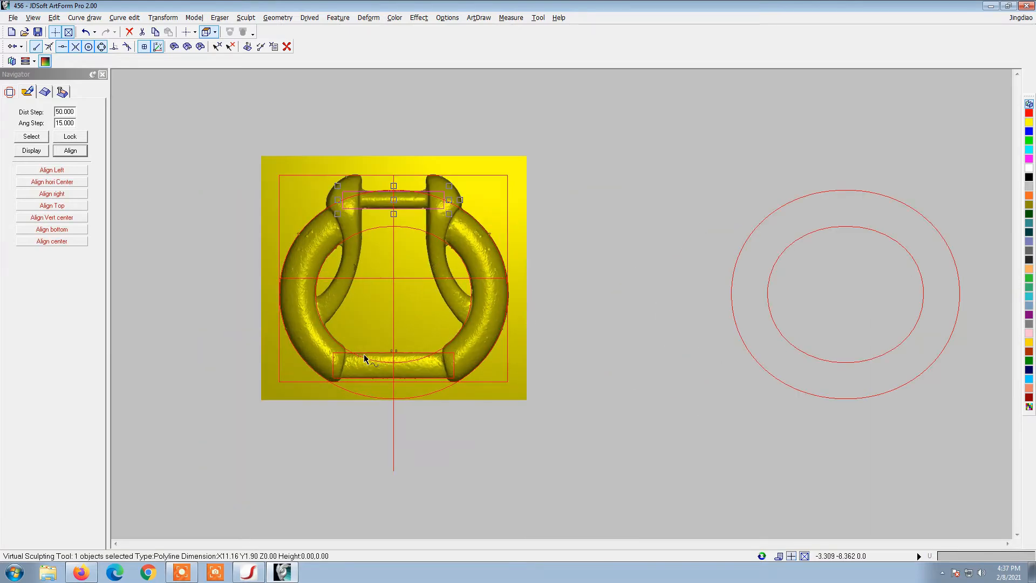
left_click(369, 354, "shift")
scroll(303, 348, "down", 3)
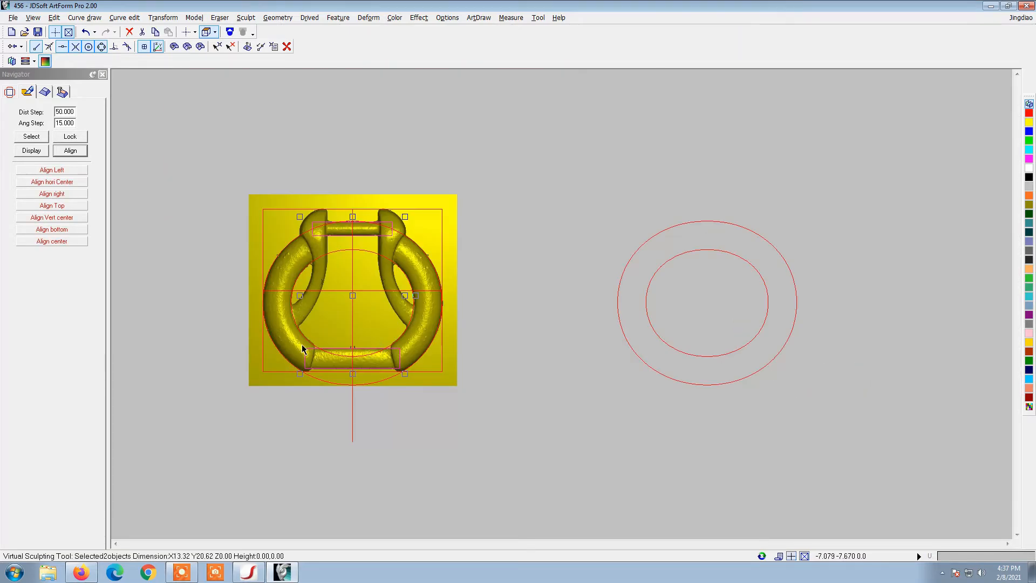
key("ctrl+Right")
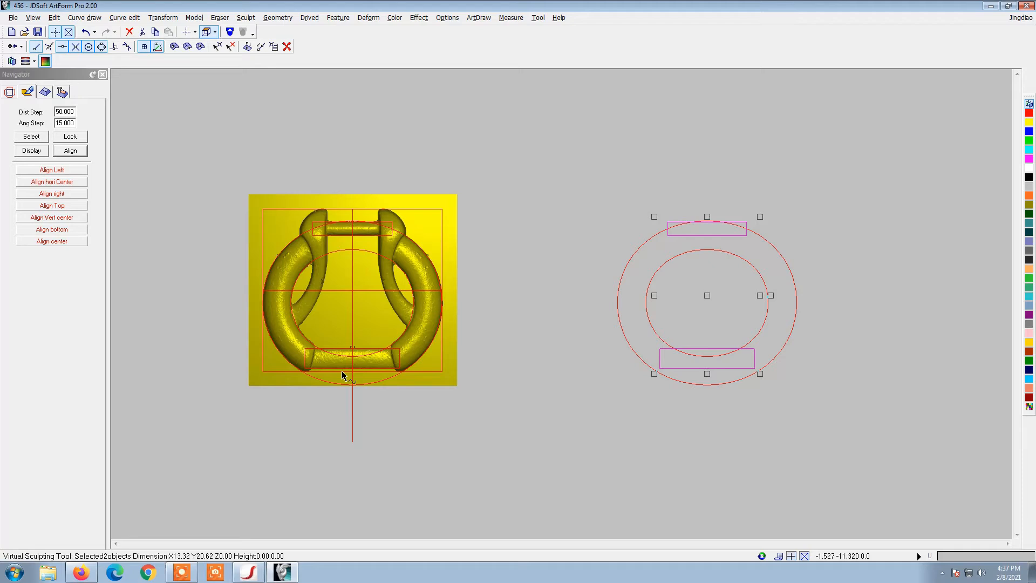
left_click(548, 512)
- Delete the original lower and upper crossbar rectangles from the scan
scroll(363, 356, "up", 3)
left_click(308, 344)
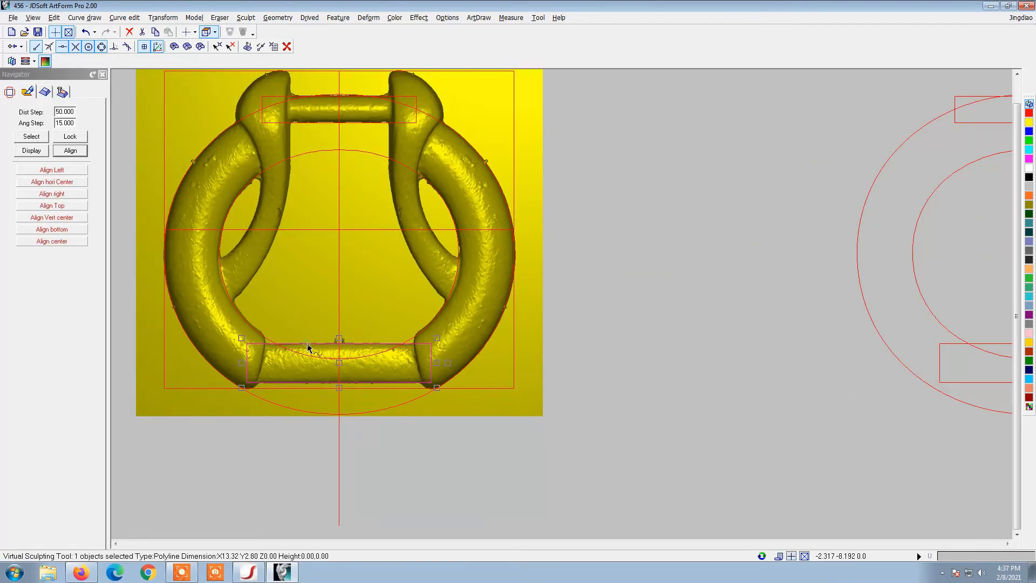
key("Delete")
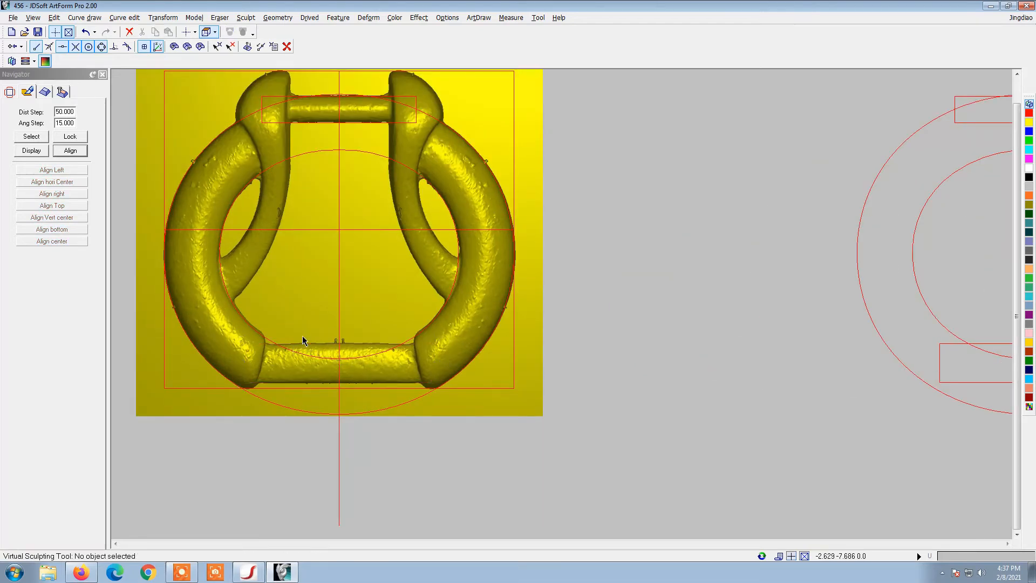
left_click(307, 122)
key("Delete")
scroll(469, 235, "down", 3)
scroll(321, 124, "up", 3)
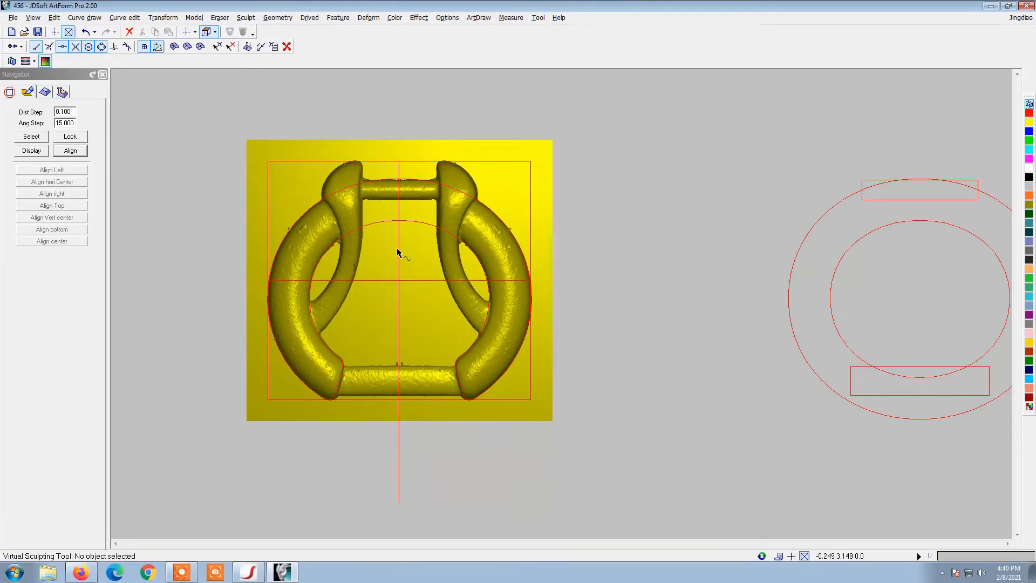
- Combine the two selected open-bottomed ring contours on the scan and join their curves
scroll(396, 248, "up", 3)
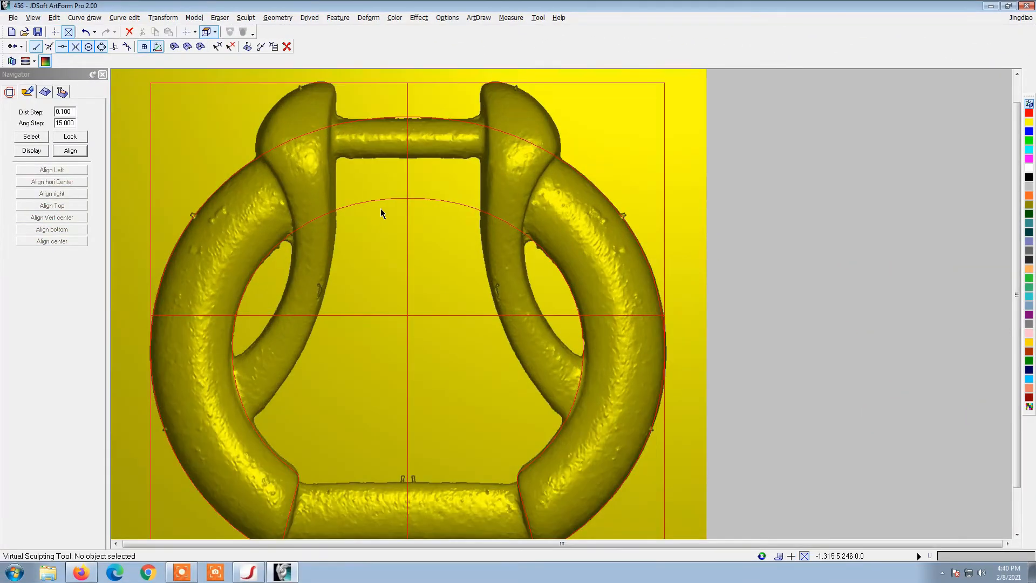
scroll(377, 205, "down", 3)
left_click(467, 225)
left_click(455, 214, "shift")
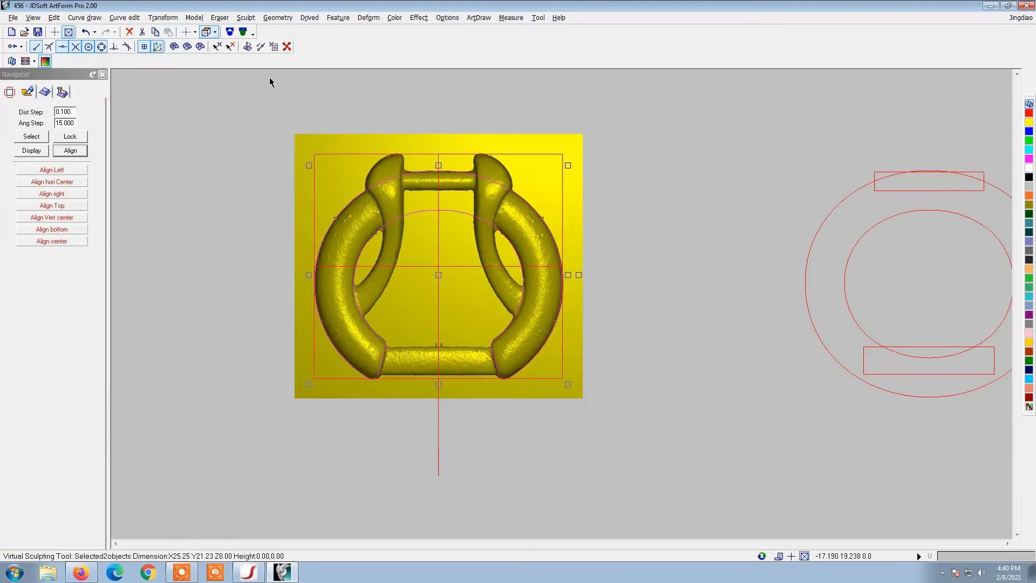
key("ctrl+g")
left_click(130, 18)
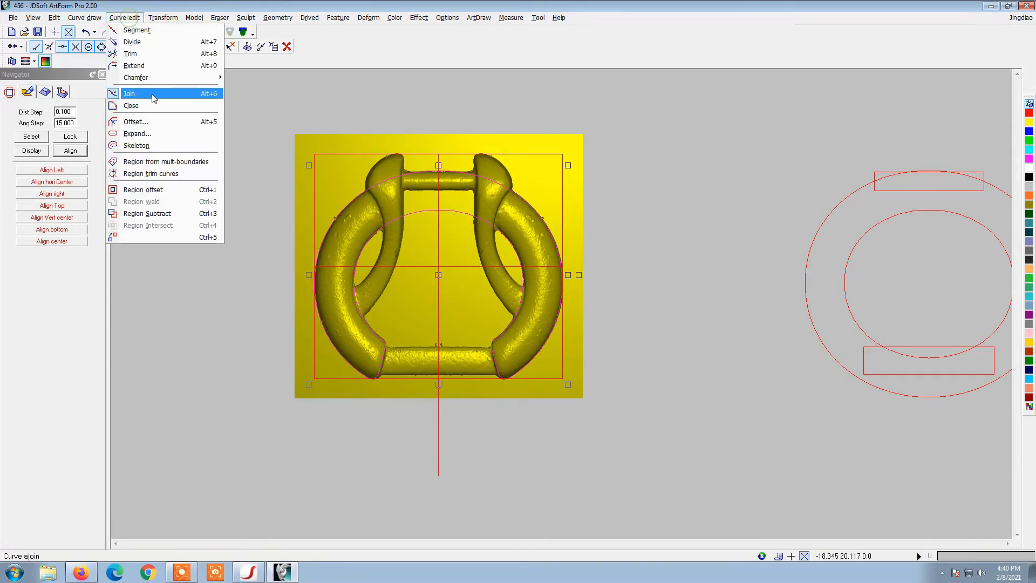
left_click(136, 93)
scroll(417, 175, "up", 2)
right_click(401, 168)
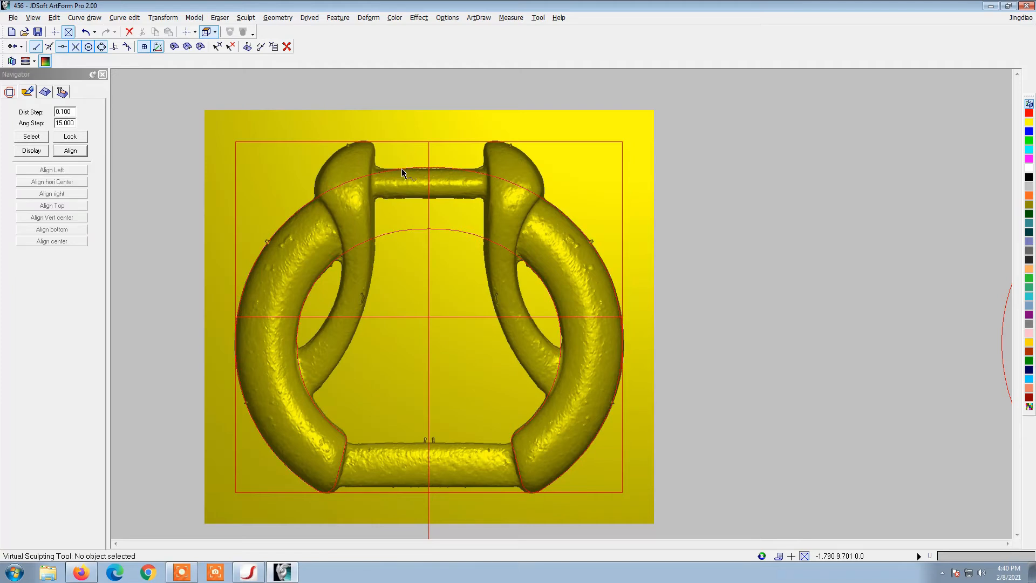
- Copy the joined ring outline 25 mm to the right and shift the copy another 25 mm onto the copied ellipses and rectangles
left_click(400, 230)
scroll(267, 221, "down", 3)
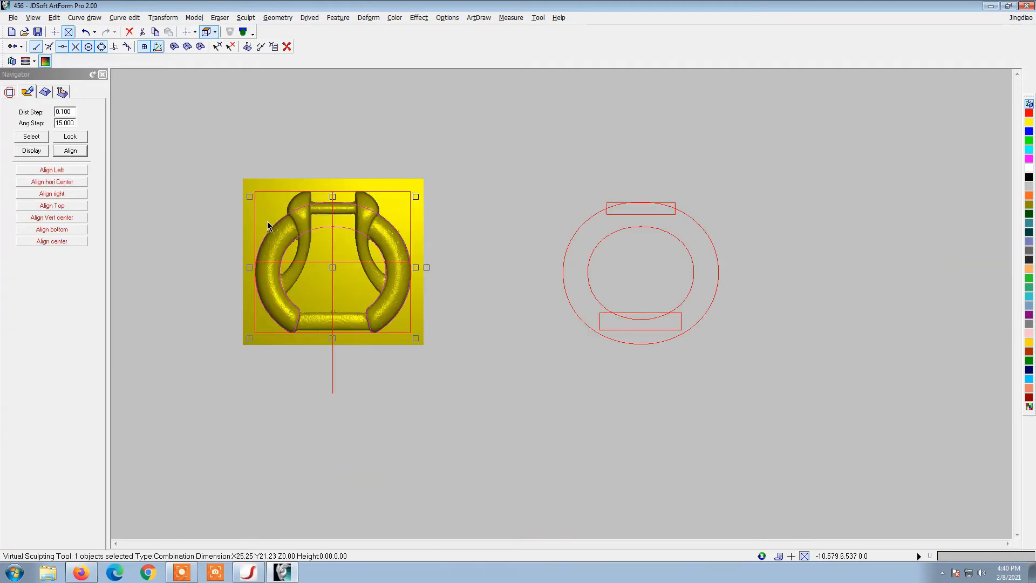
scroll(317, 203, "up", 1)
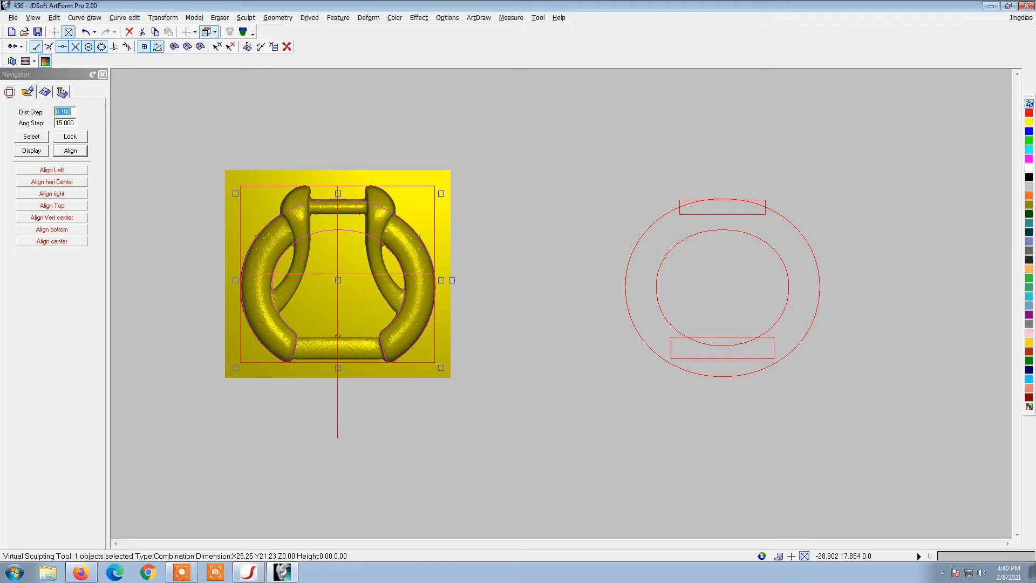
key("ctrl+Right")
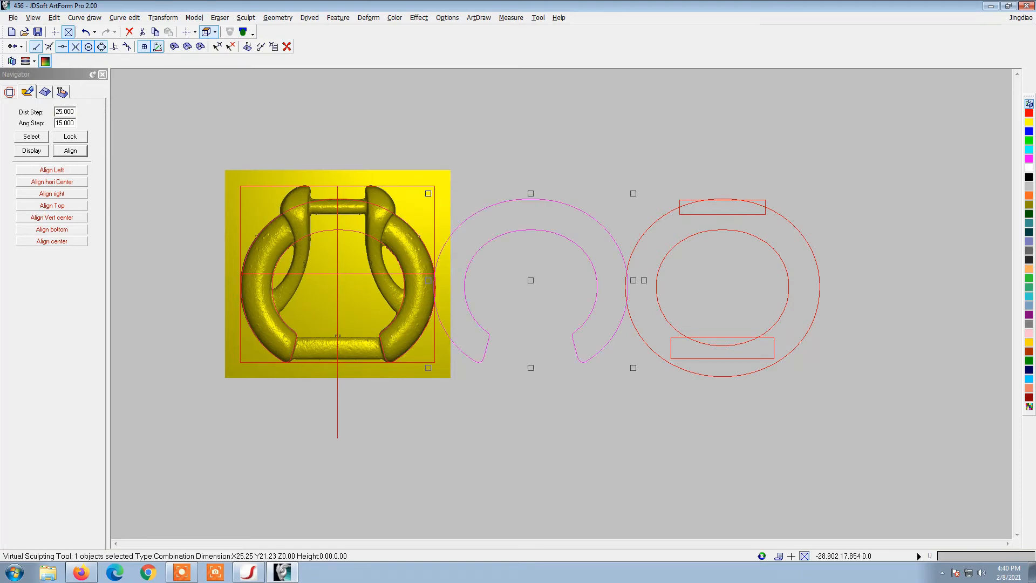
key("Right")
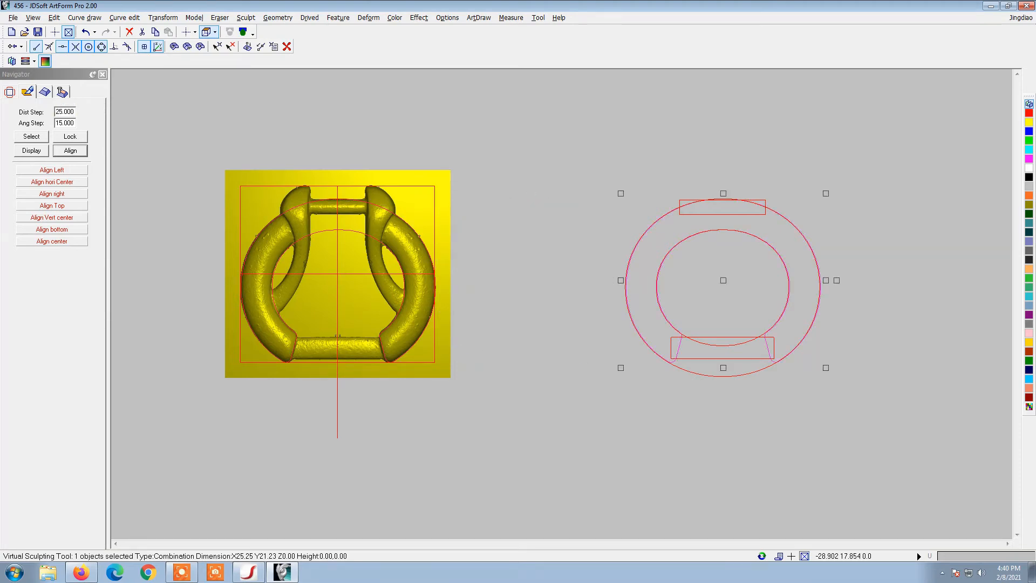
scroll(548, 307, "up", 3)
scroll(446, 322, "down", 2)
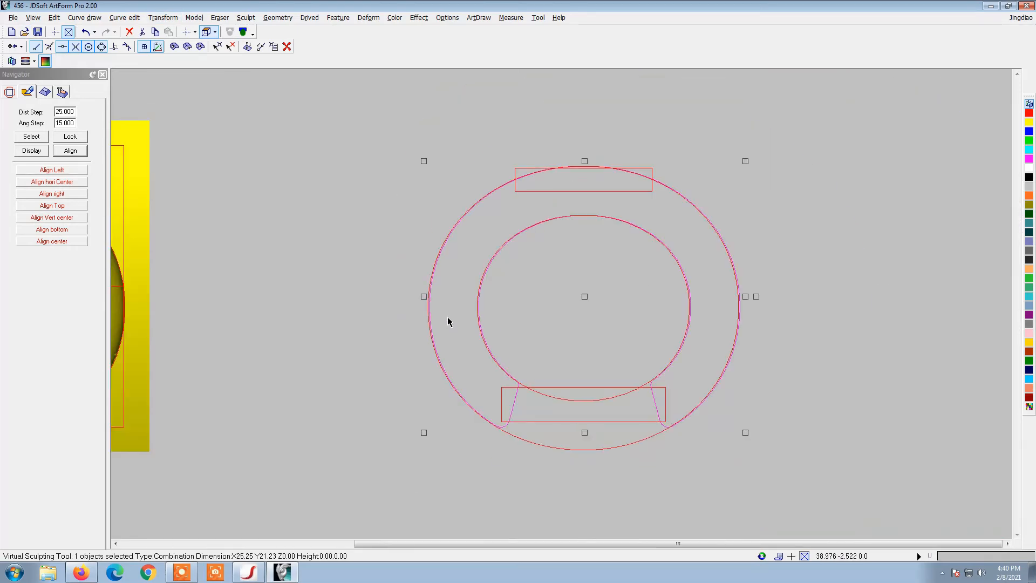
- Examine the copied ellipses, crossbar rectangles and ring outline beside the scan, comparing them with the original buckle
scroll(448, 322, "down", 3)
scroll(275, 306, "up", 3)
scroll(450, 331, "up", 5)
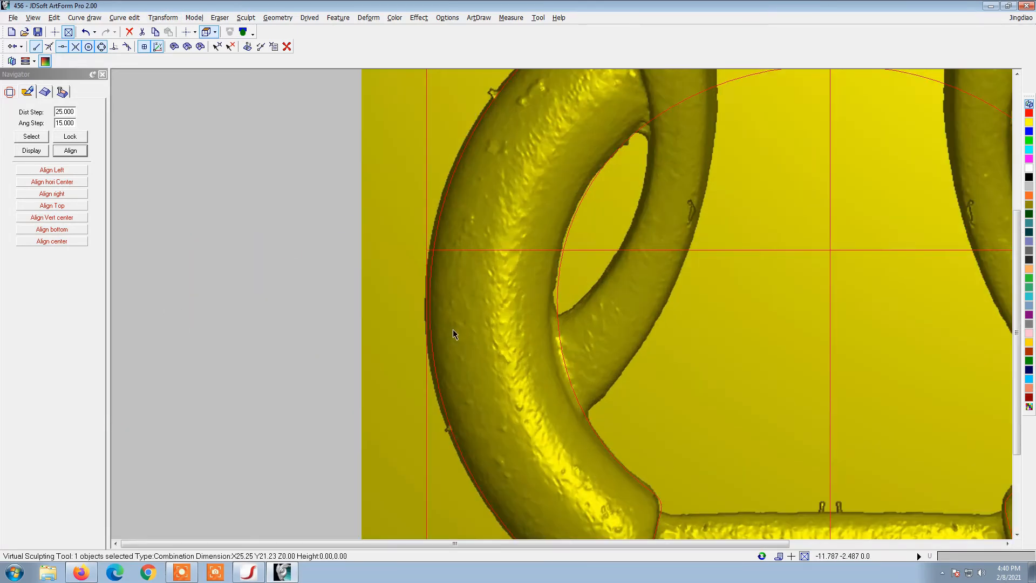
scroll(453, 333, "down", 5)
left_click(526, 350)
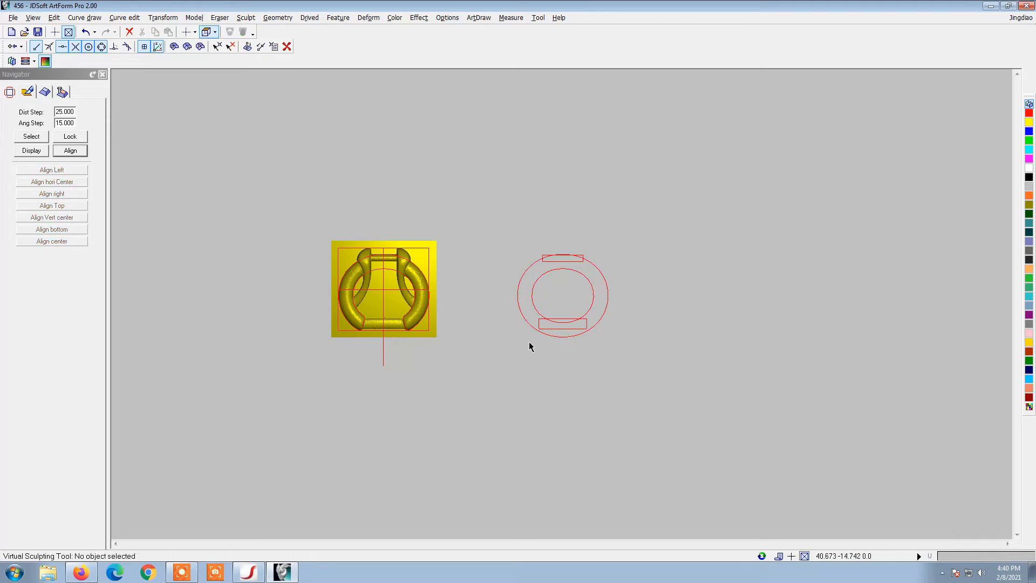
scroll(535, 329, "up", 2)
left_click(534, 298)
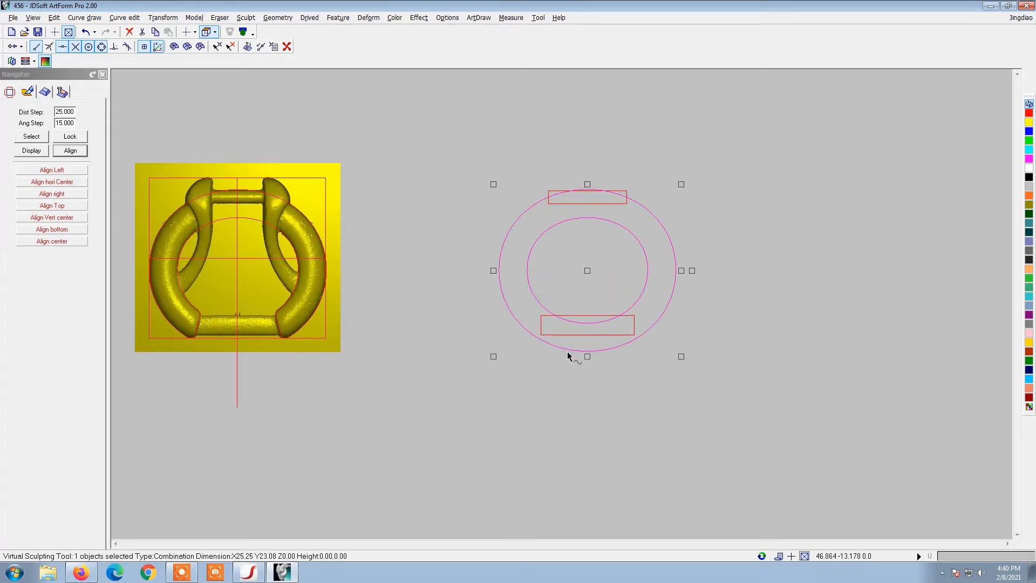
scroll(569, 351, "down", 4)
scroll(409, 300, "up", 3)
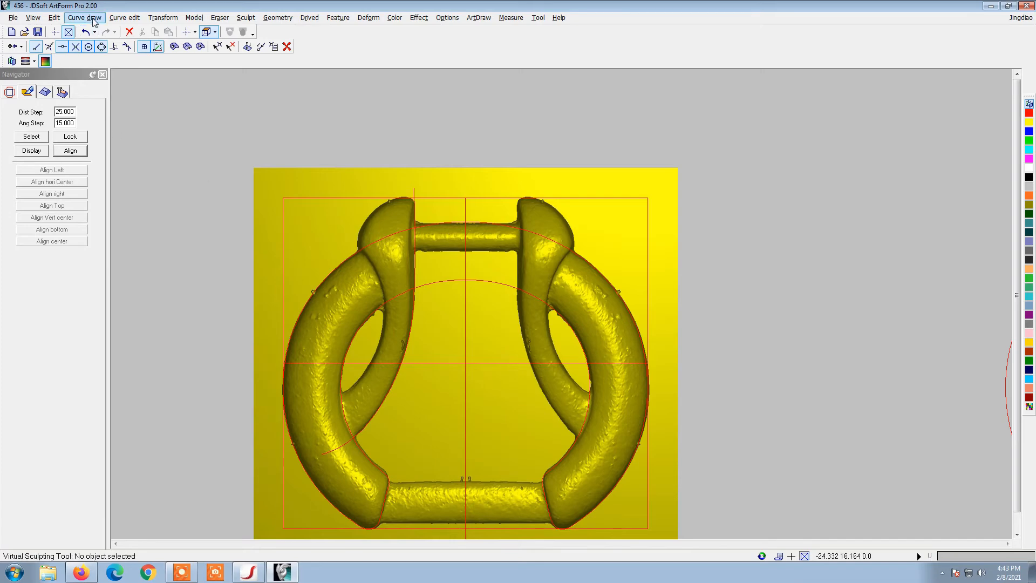
- Begin a spline polyline where the left ring meets the head, following the seam down to the left opening
left_click(96, 18)
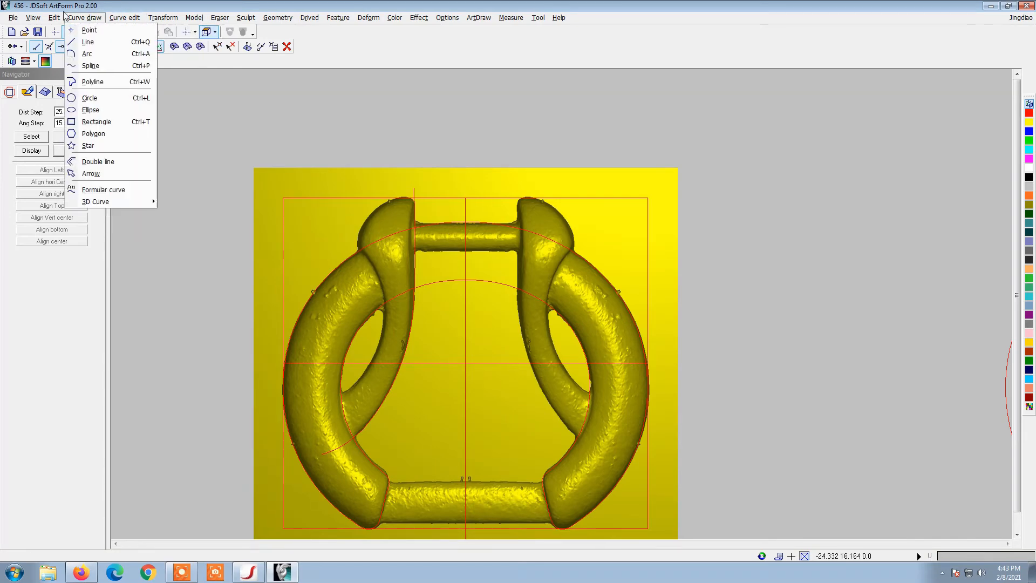
left_click(92, 81)
scroll(358, 249, "up", 4)
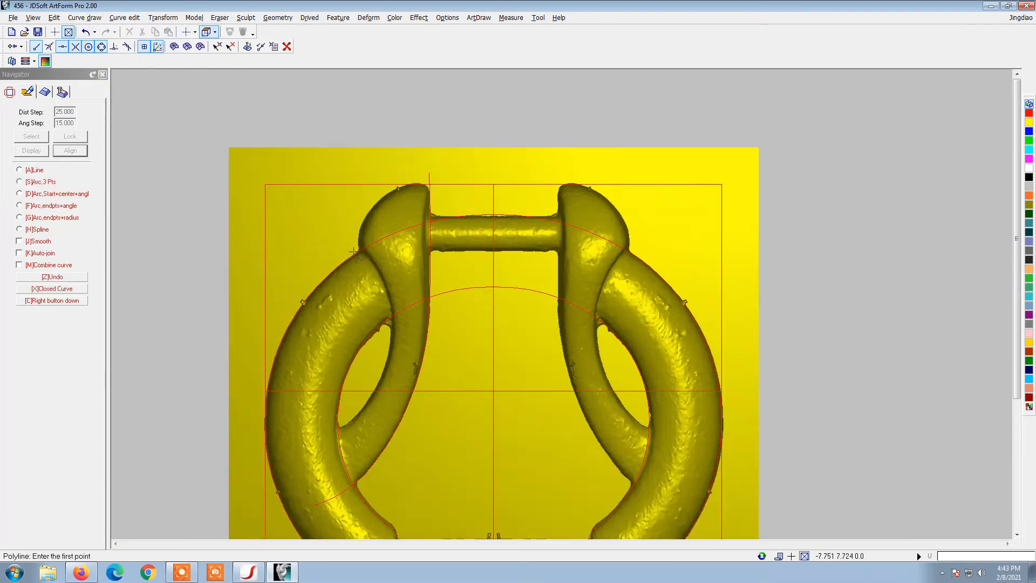
scroll(358, 248, "up", 2)
left_click(372, 238)
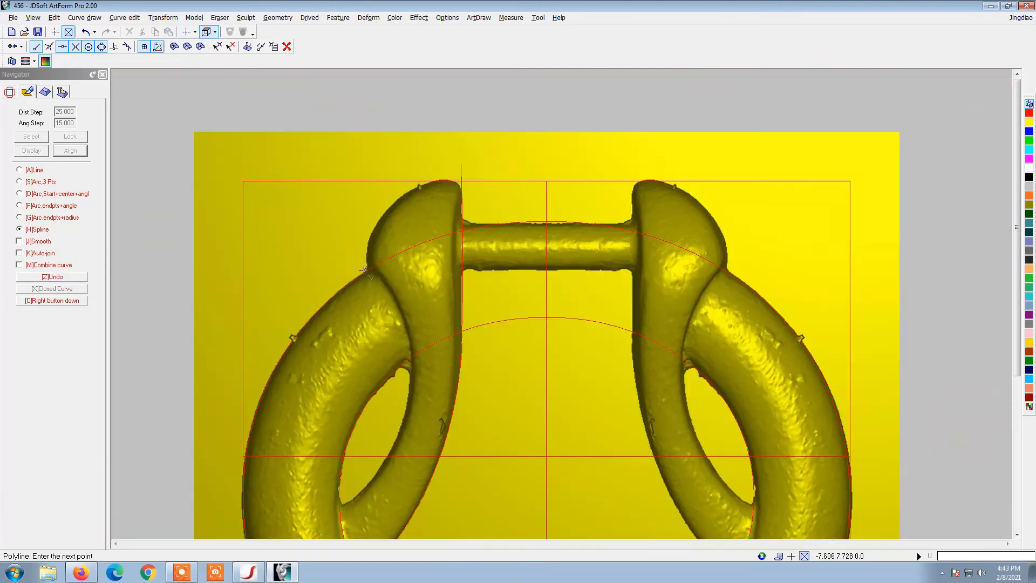
scroll(386, 315, "down", 5)
scroll(398, 319, "up", 1)
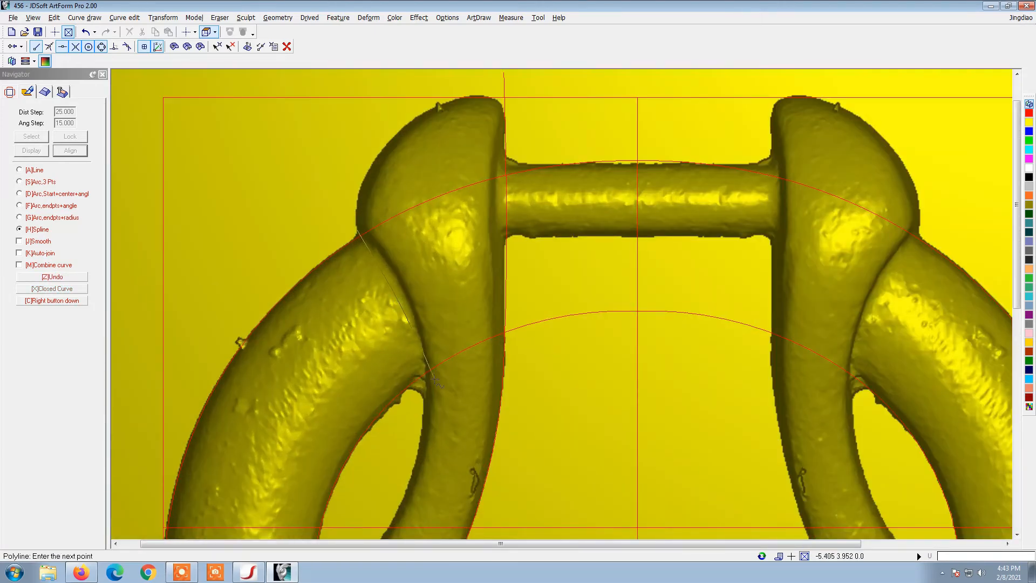
scroll(427, 386, "up", 1)
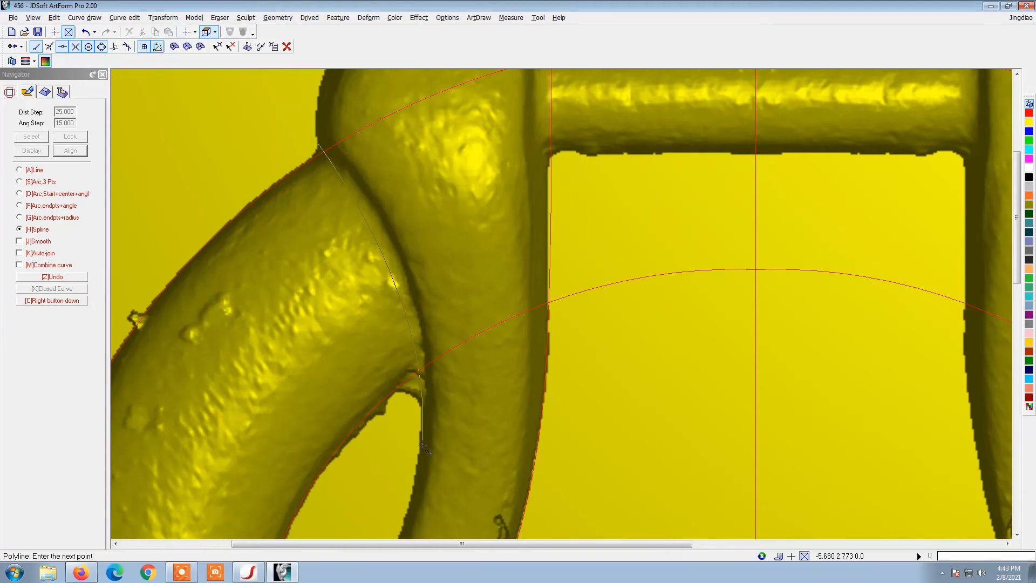
- Continue the spline down the left arm's edge along the opening and end it across the ring, about 5.81 by 11.32 mm overall
scroll(422, 448, "down", 5)
scroll(415, 440, "up", 6)
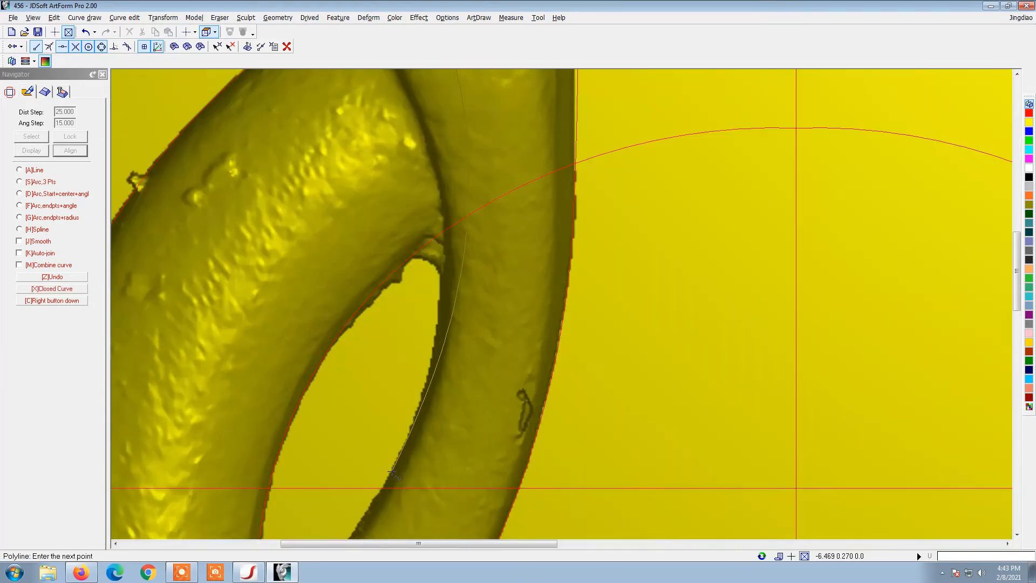
scroll(416, 432, "down", 4)
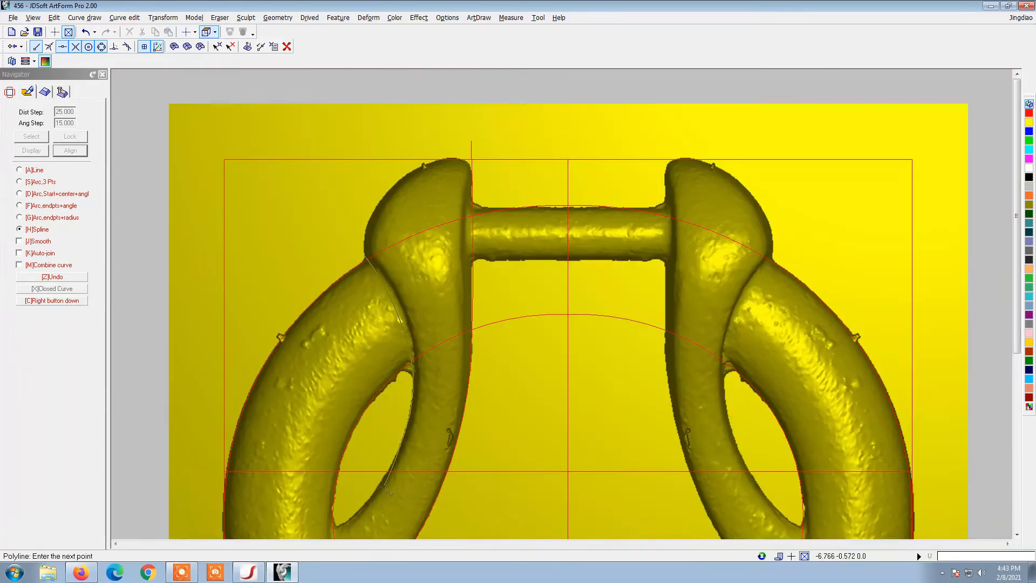
scroll(378, 486, "up", 6)
scroll(364, 506, "down", 2)
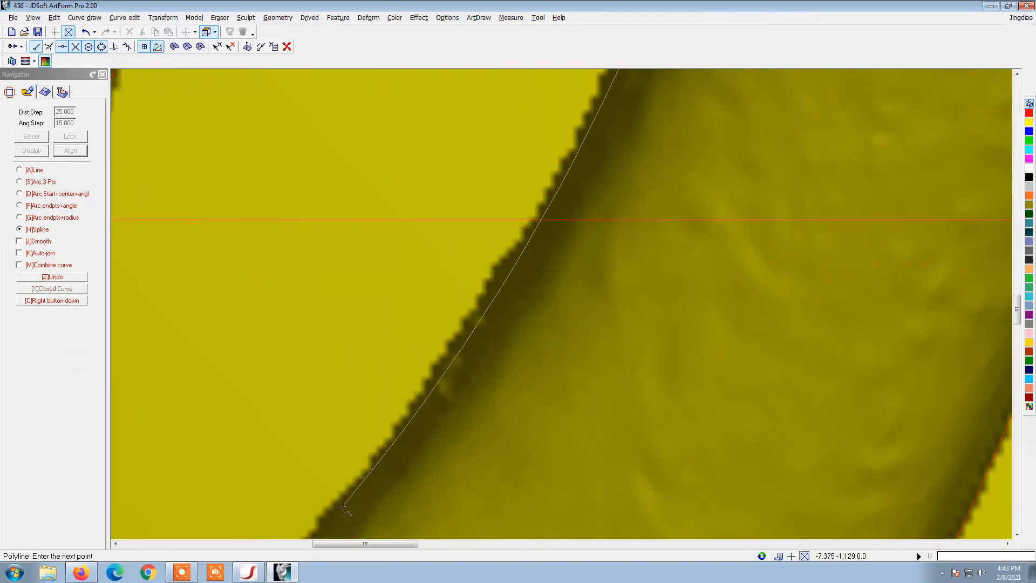
scroll(419, 326, "down", 3)
scroll(417, 326, "up", 3)
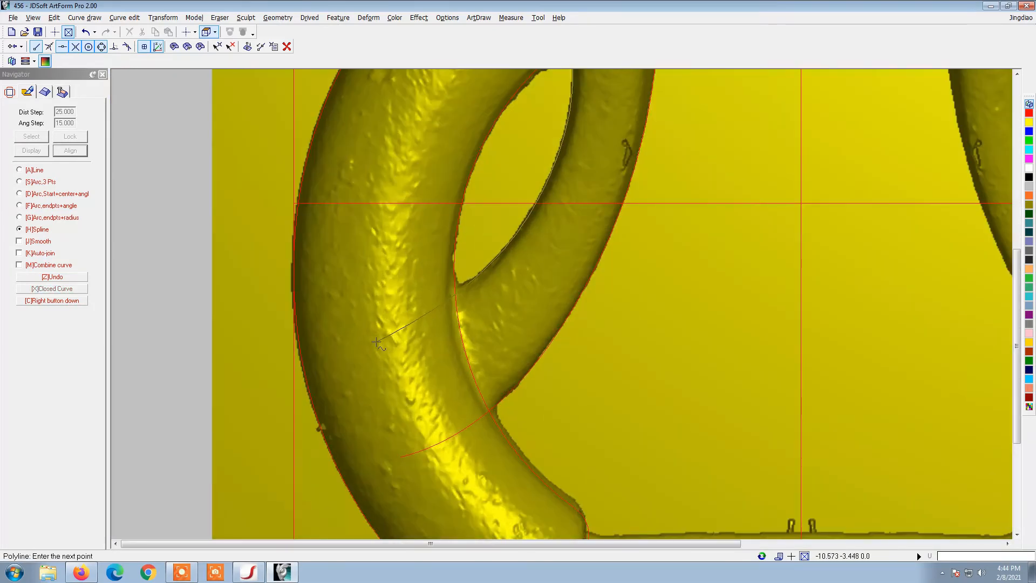
scroll(415, 306, "up", 2)
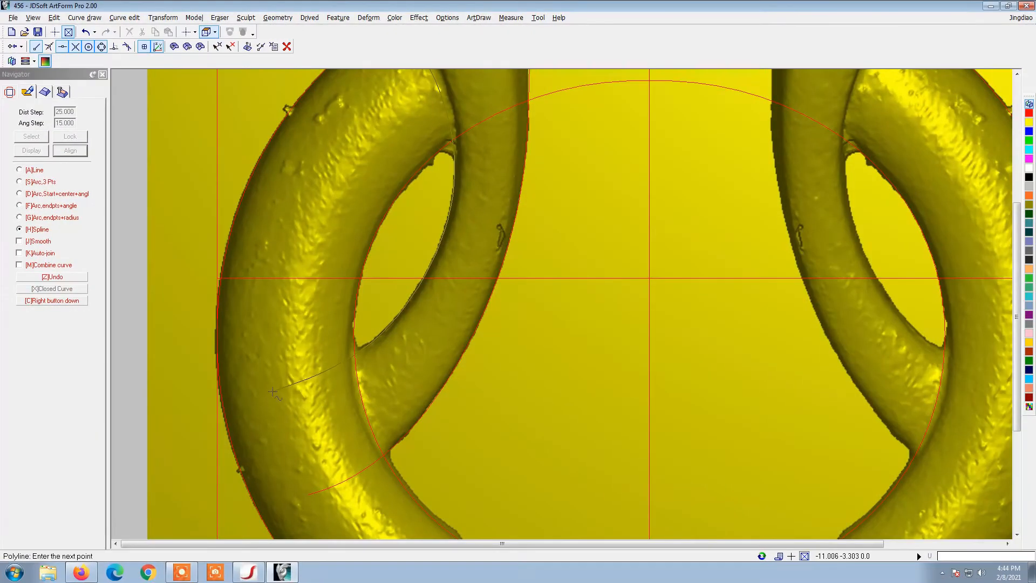
right_click(254, 397)
scroll(256, 396, "down", 2)
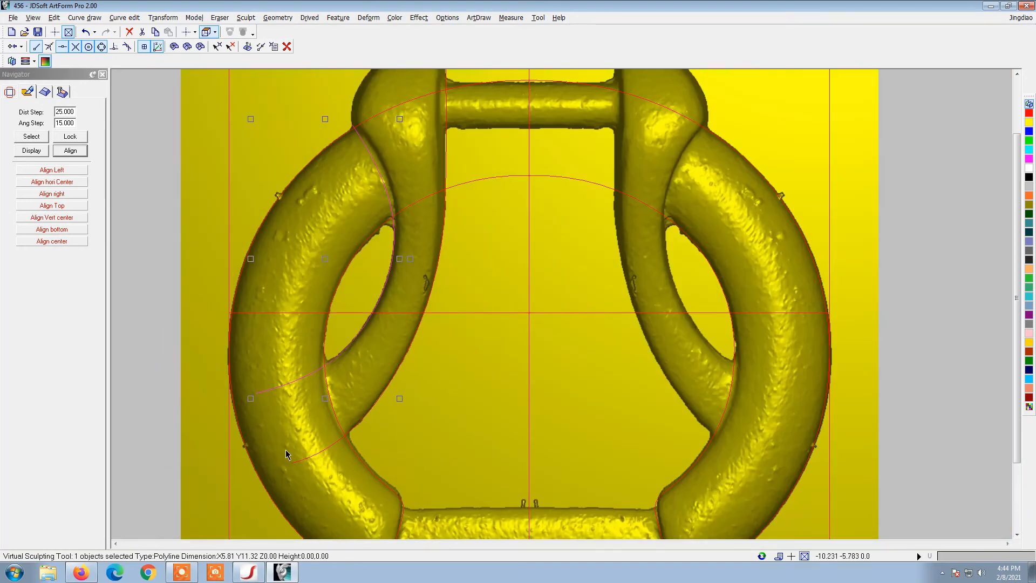
key("l")
scroll(290, 461, "up", 4)
left_click(208, 298)
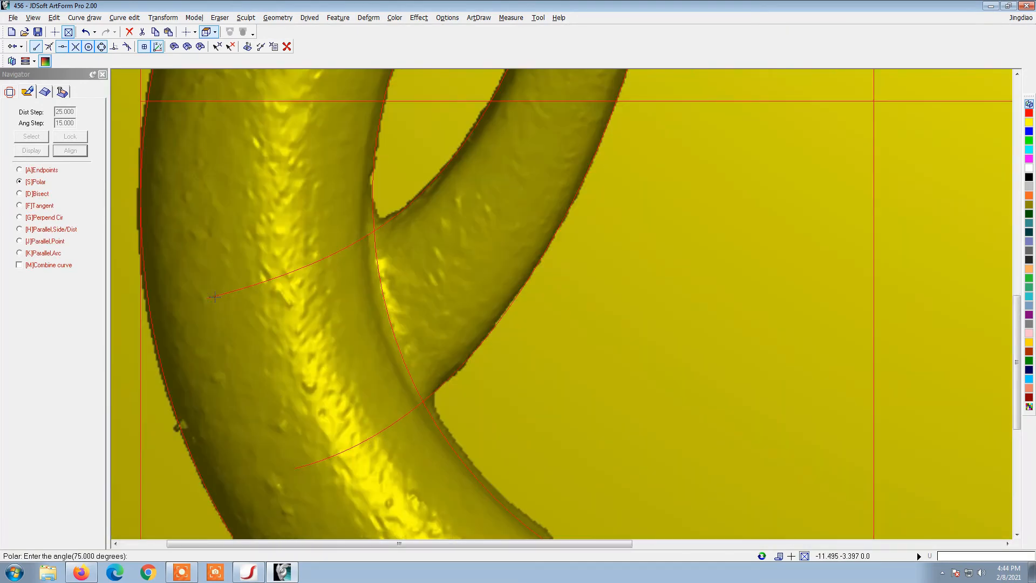
right_click(294, 468)
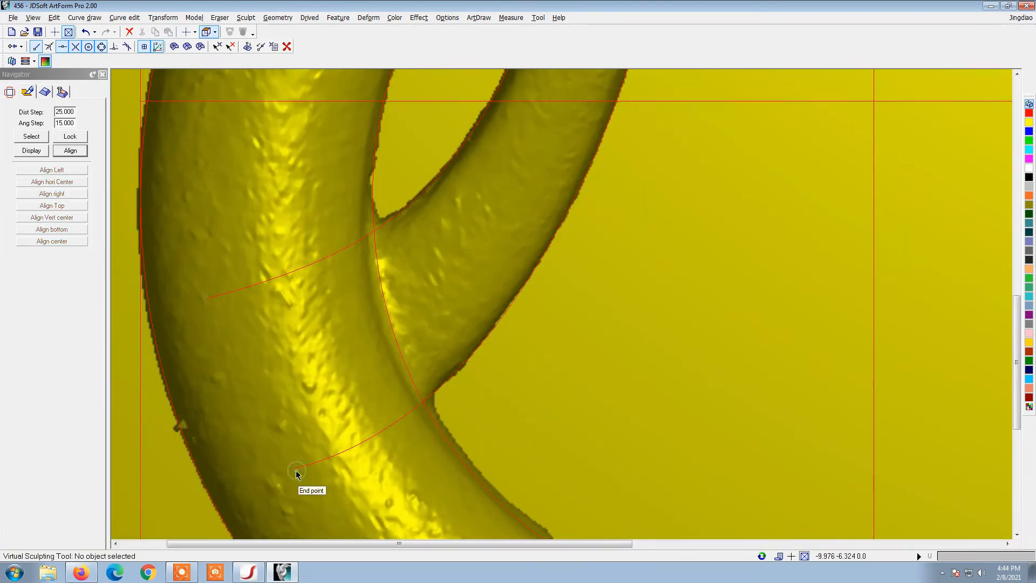
- Draw a straight line between endpoints to connect the lower ends of the left arm's two traced curves on the ring
scroll(296, 470, "down", 4)
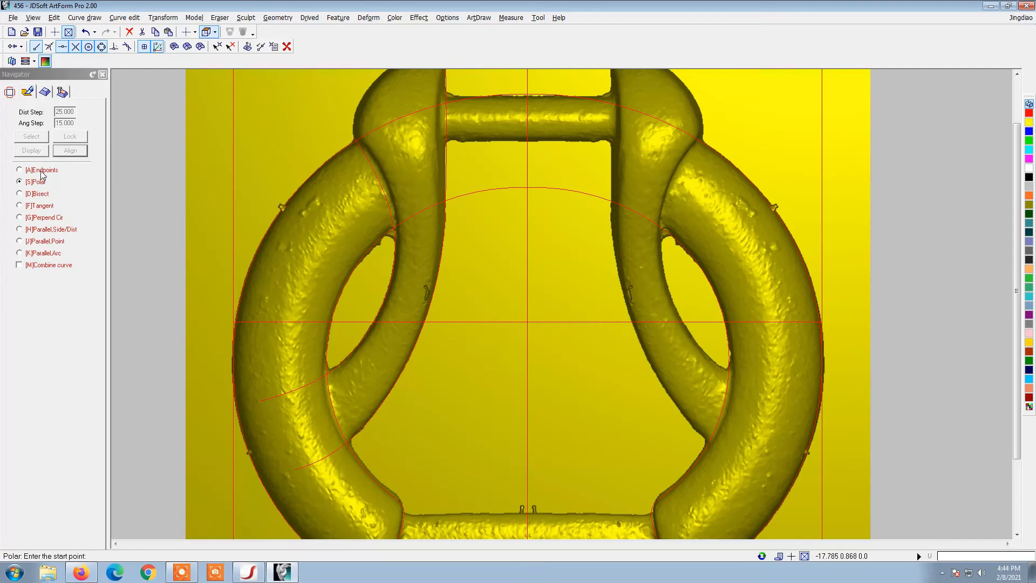
left_click(42, 171)
left_click(258, 401)
left_click(294, 468)
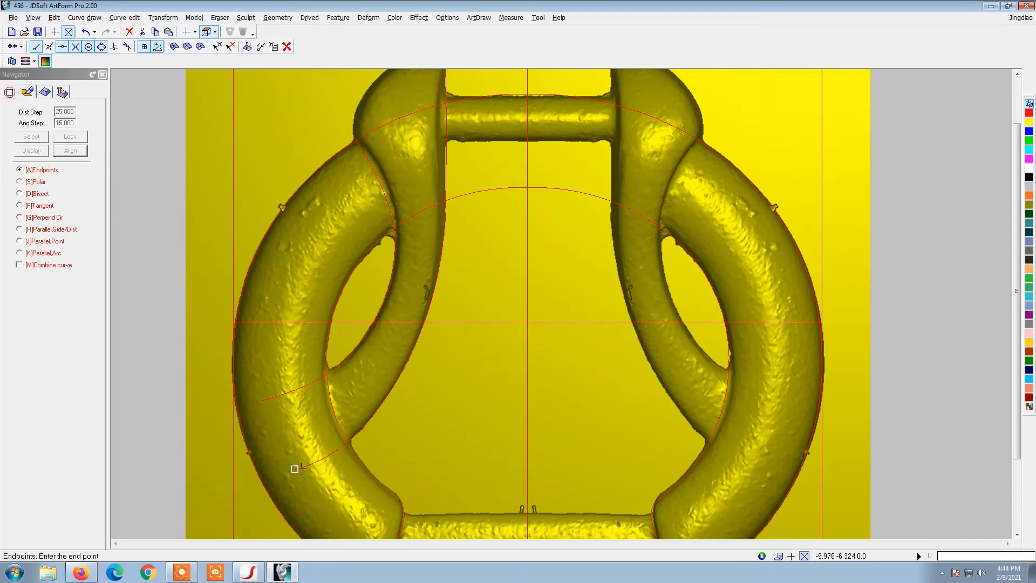
right_click(296, 469)
- Join the left arm's two traced edge curves and the connecting line into one contour with Auto-join
scroll(319, 393, "up", 3)
left_click(274, 387, "shift")
scroll(269, 388, "down", 5)
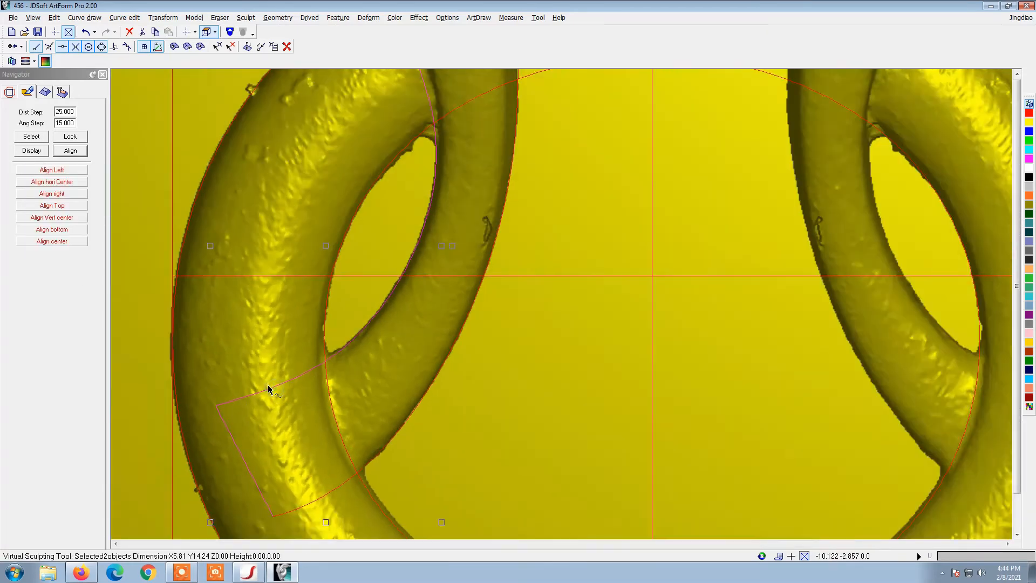
left_click(292, 446, "shift")
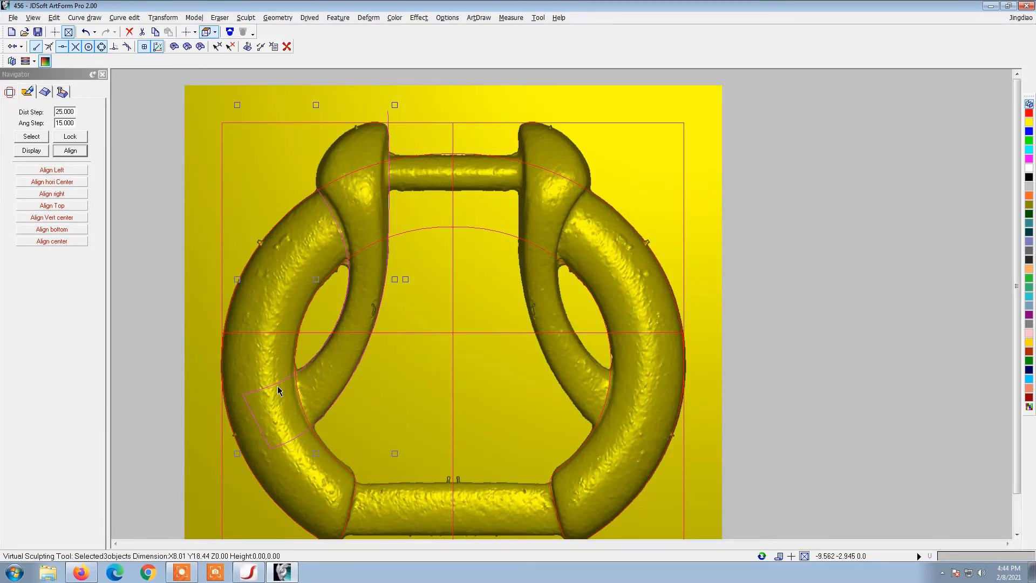
scroll(299, 119, "up", 2)
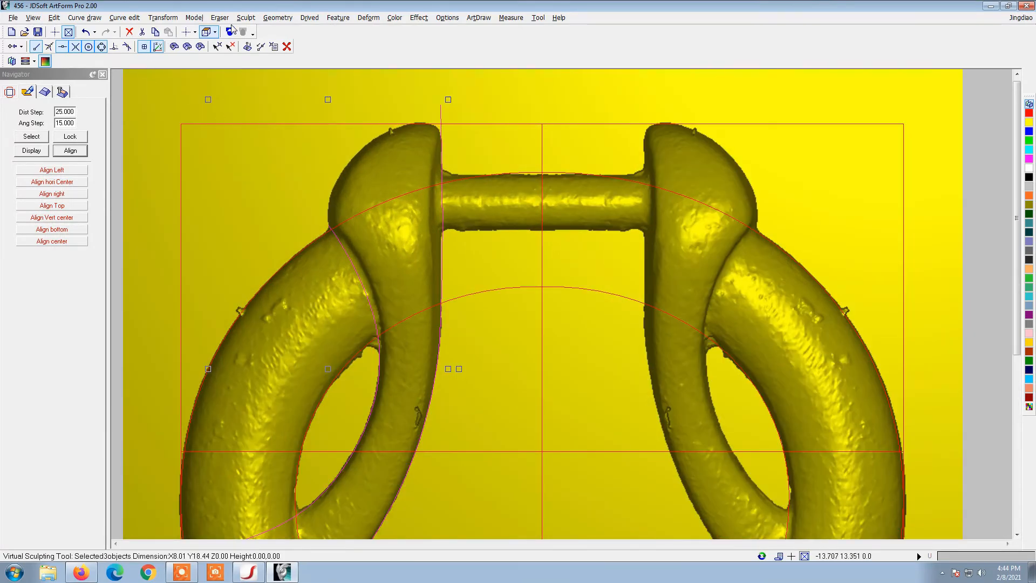
left_click(124, 17)
left_click(140, 94)
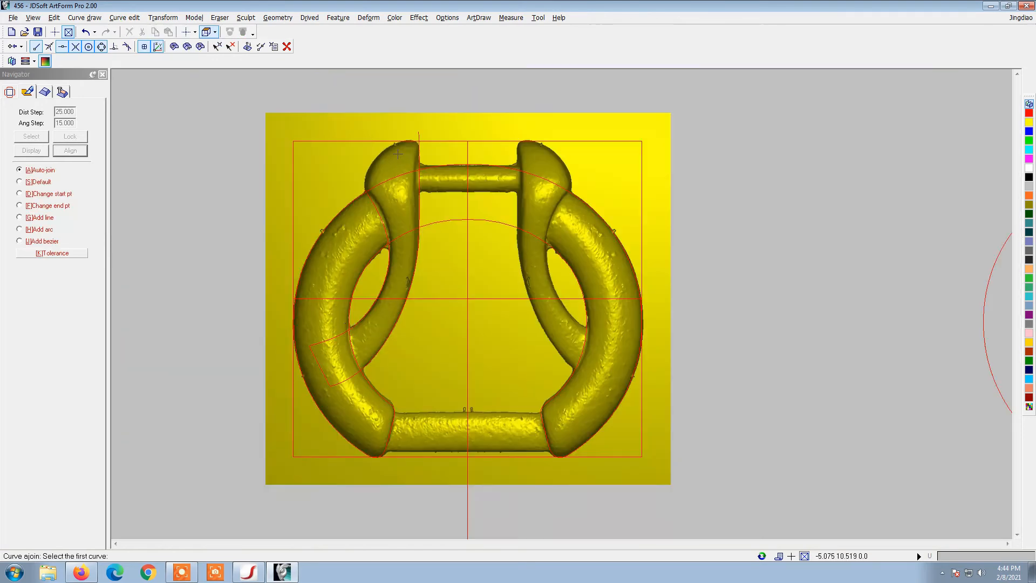
scroll(331, 302, "up", 3)
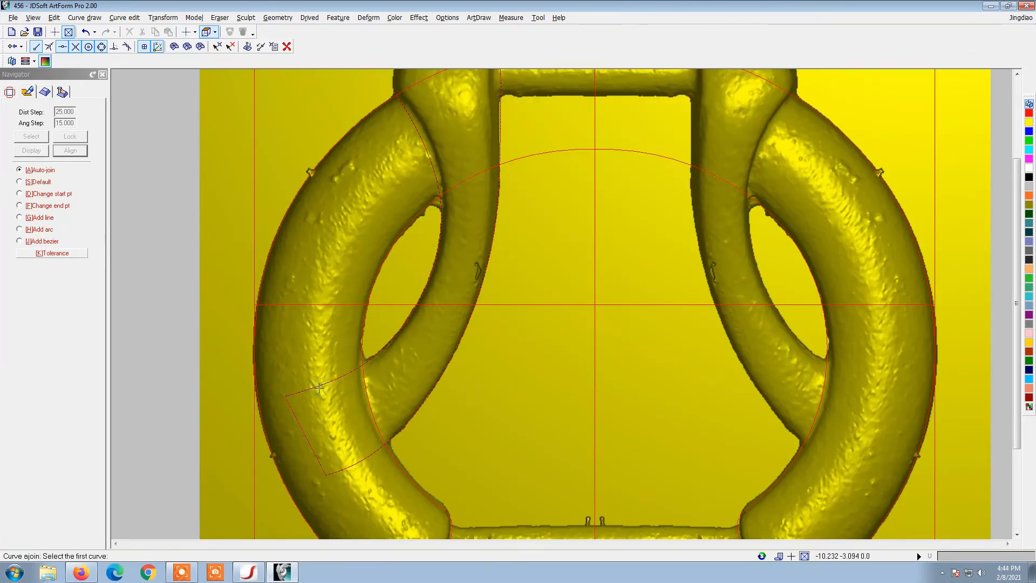
right_click(318, 388)
left_click(318, 387)
scroll(318, 389, "down", 5)
scroll(344, 346, "up", 6)
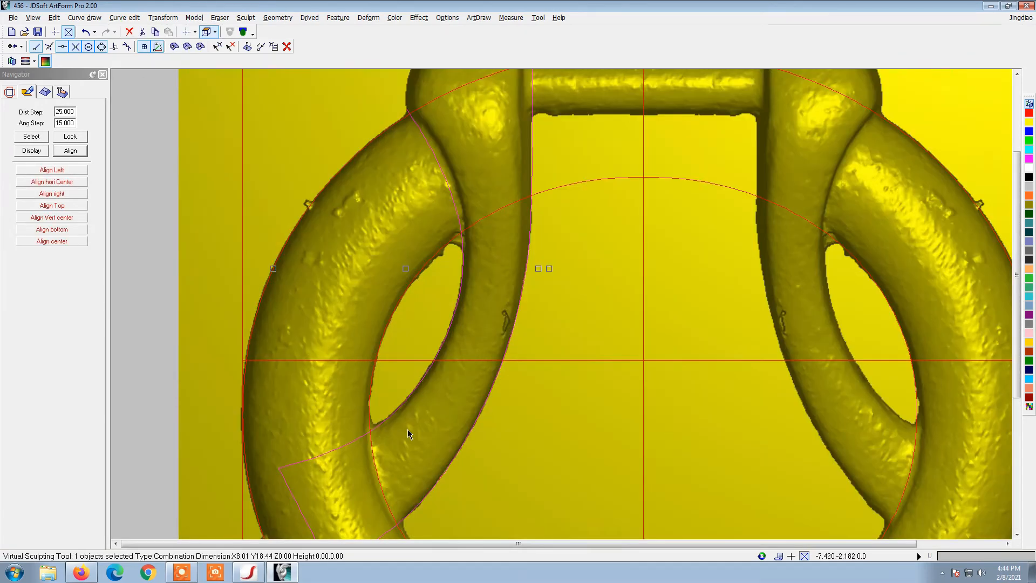
- Trace the outer edge of the left head with a spline about 4.63 by 3.66 mm, running past the arm's vertical edge curve
scroll(386, 348, "down", 4)
scroll(383, 372, "up", 7)
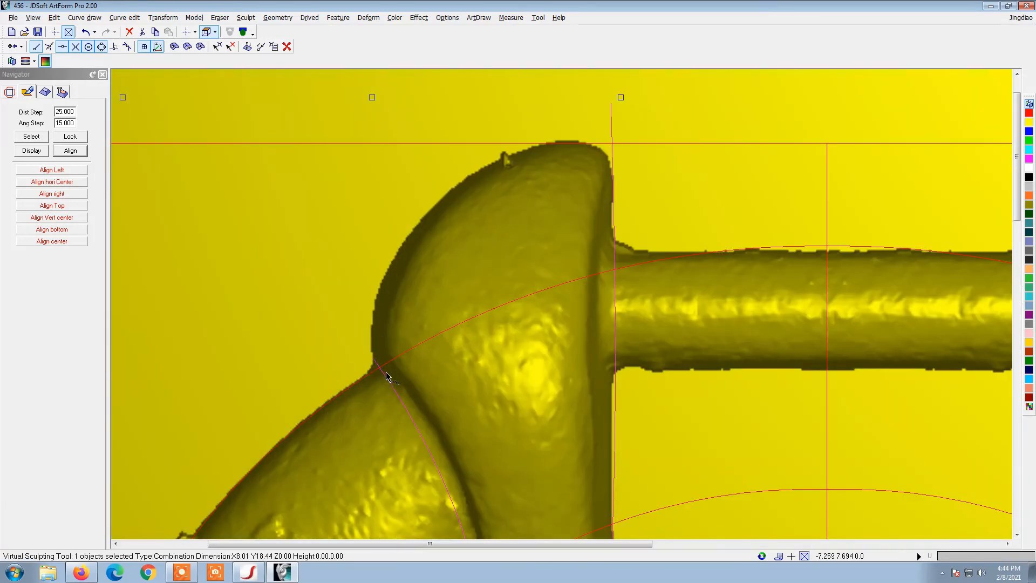
key("p")
left_click(373, 358)
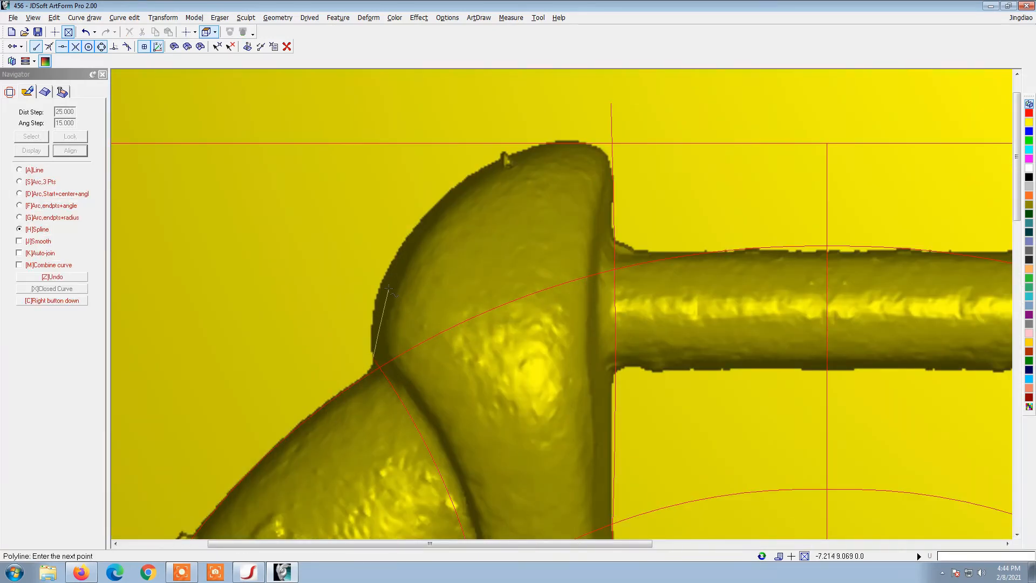
left_click(471, 174)
scroll(596, 138, "up", 2)
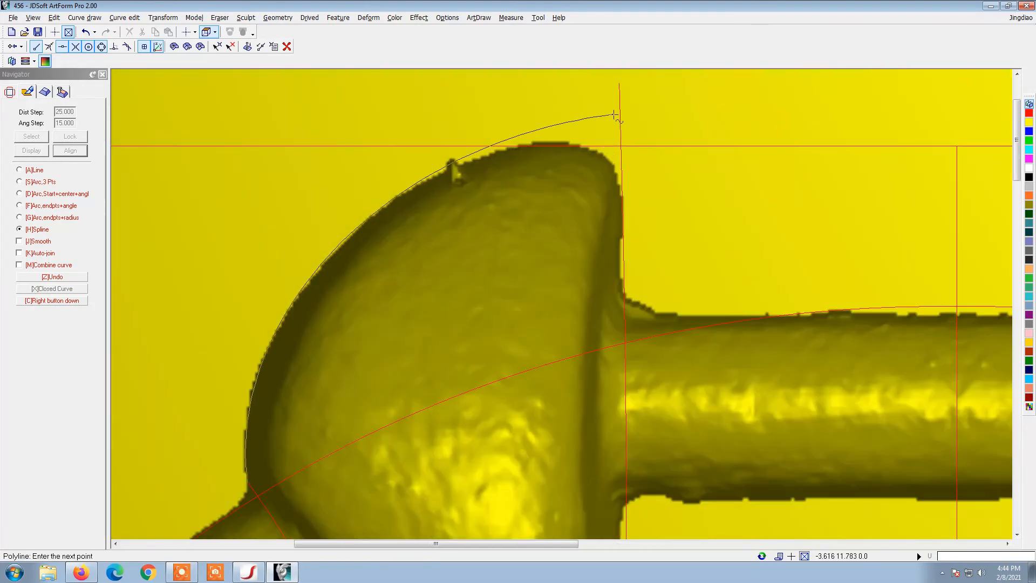
scroll(621, 124, "up", 2)
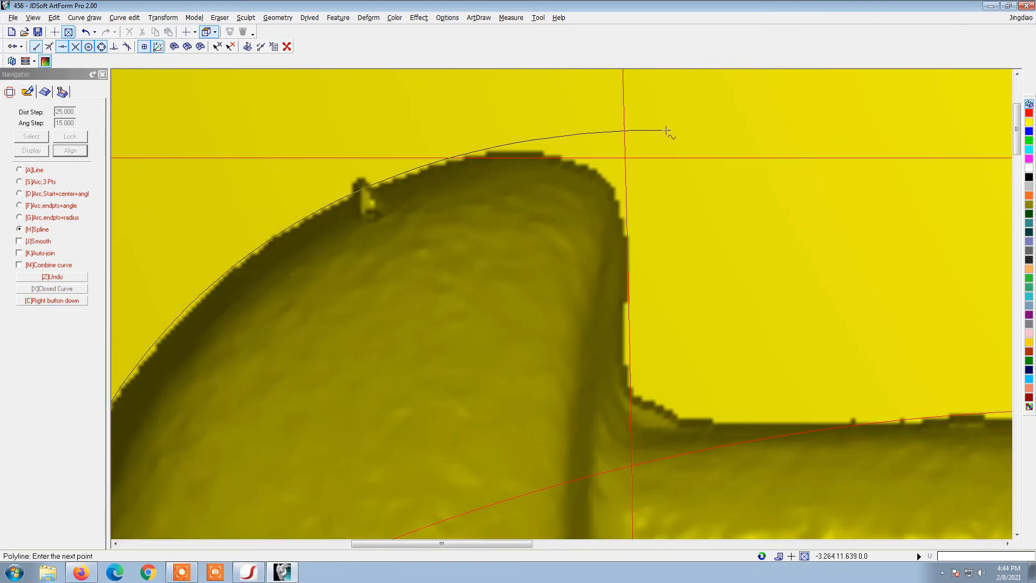
right_click(725, 142)
scroll(578, 131, "down", 3)
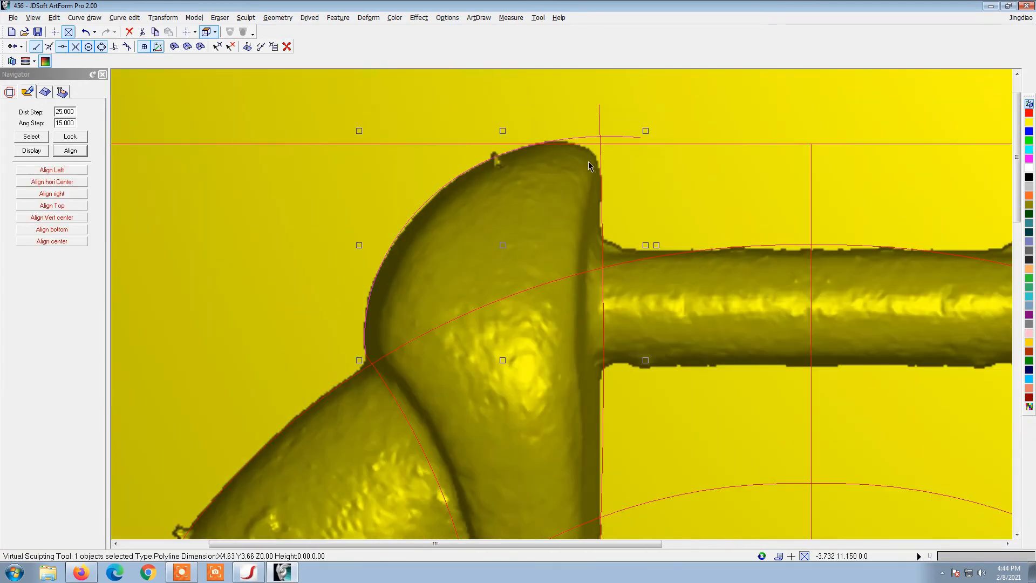
- Fillet the left head's spline and the arm's vertical edge curve with a 0.5 mm radius, trimming both curves
left_click(125, 17)
mouse_move(162, 76)
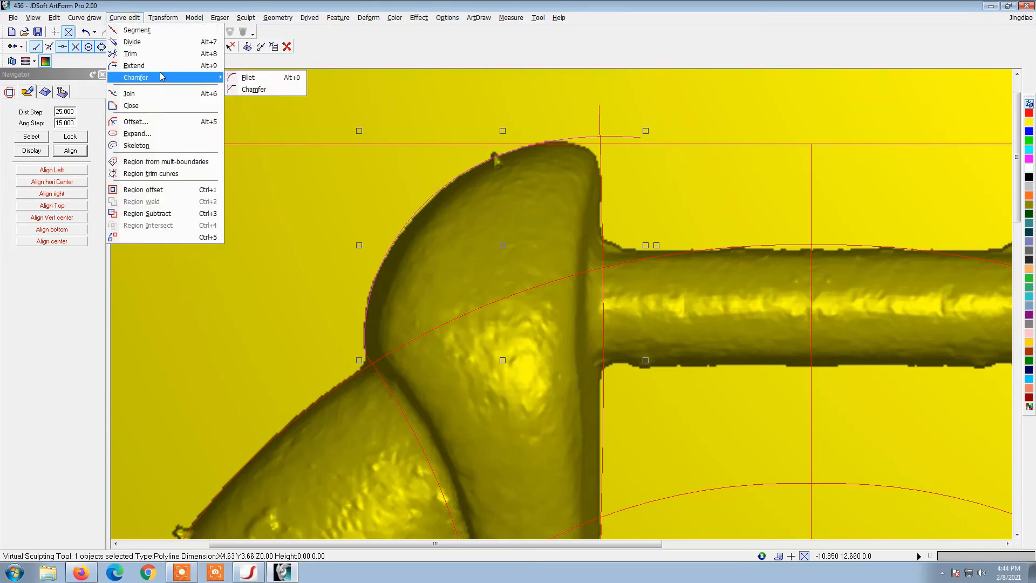
left_click(281, 76)
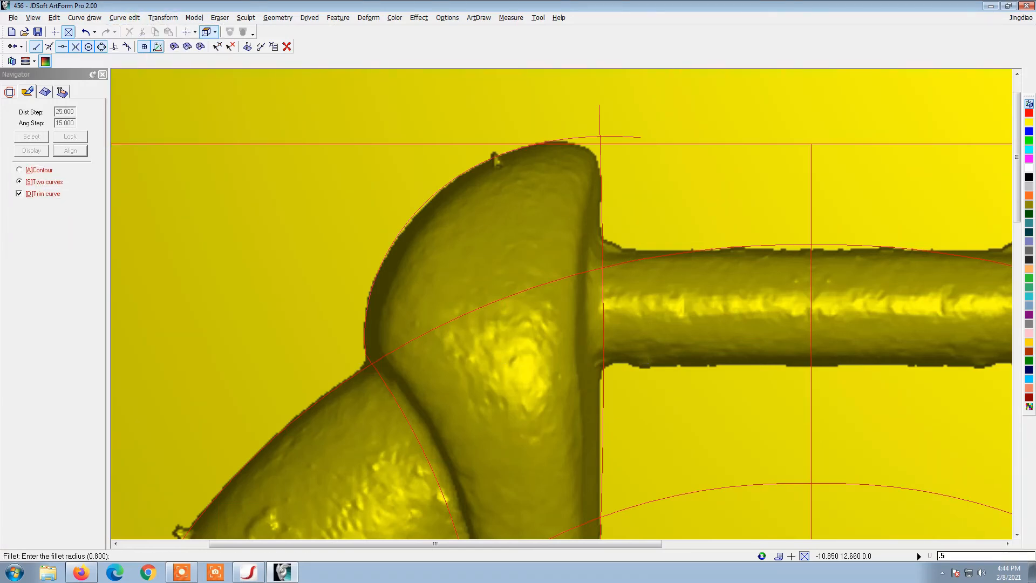
key("Return")
scroll(577, 140, "up", 3)
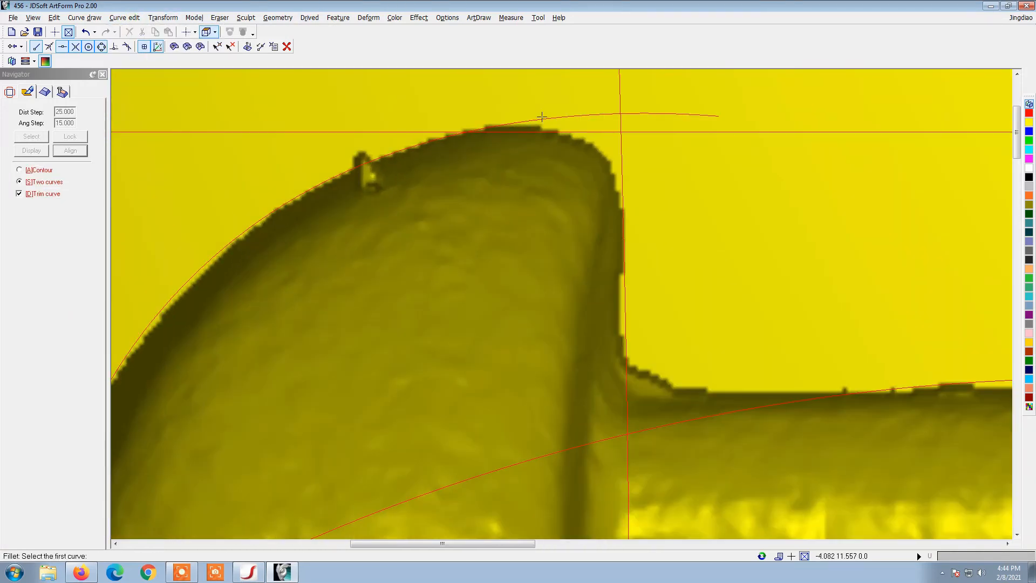
left_click(542, 117)
left_click(620, 185)
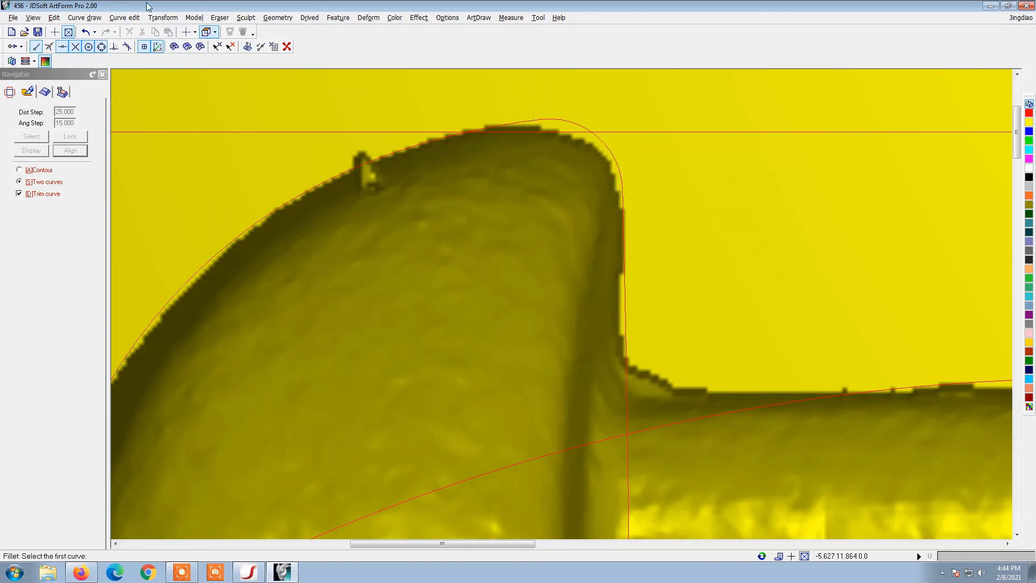
- Fillet the left head's spline and the arm's vertical edge curve again, trimming both to follow the scan's rounded corner more closely
left_click(124, 17)
mouse_move(162, 74)
left_click(251, 80)
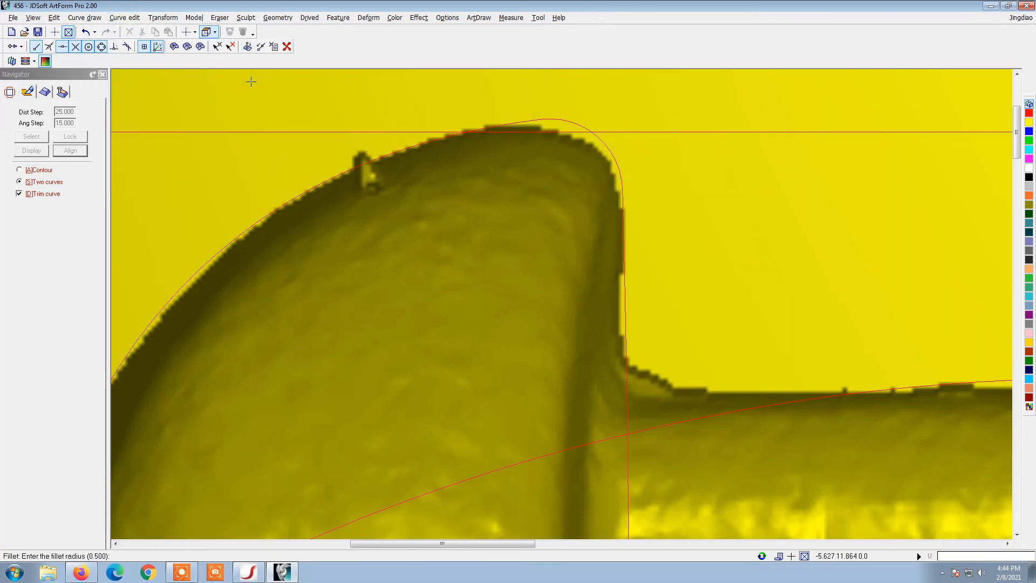
key("Return")
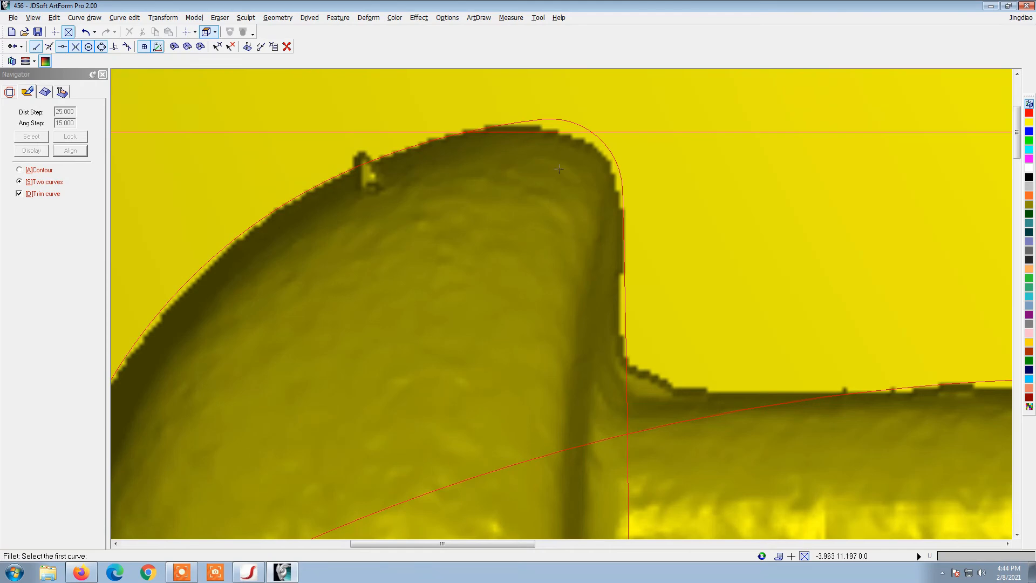
scroll(525, 142, "up", 1)
left_click(480, 125)
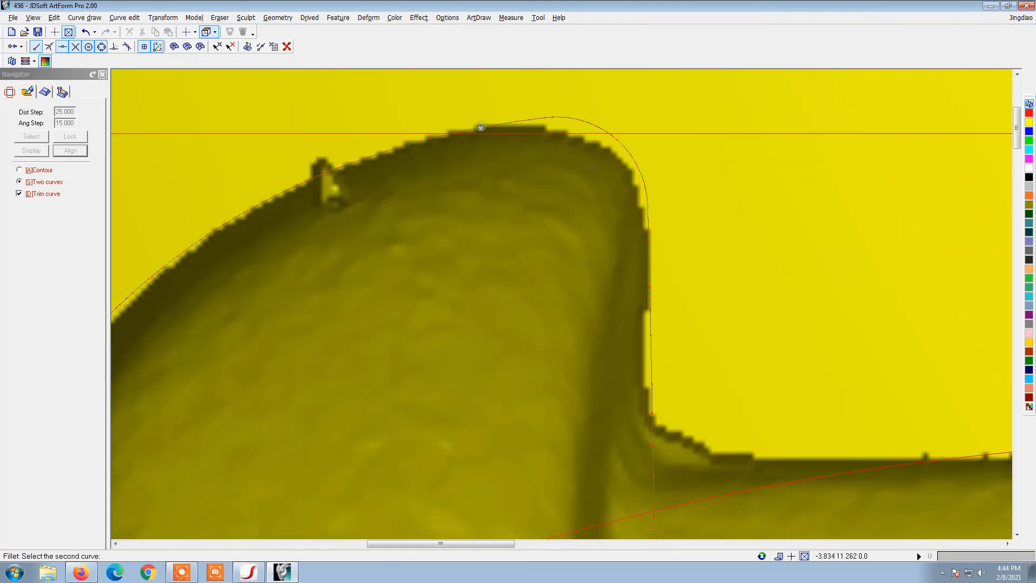
left_click(653, 228)
scroll(514, 158, "down", 4)
scroll(514, 159, "up", 3)
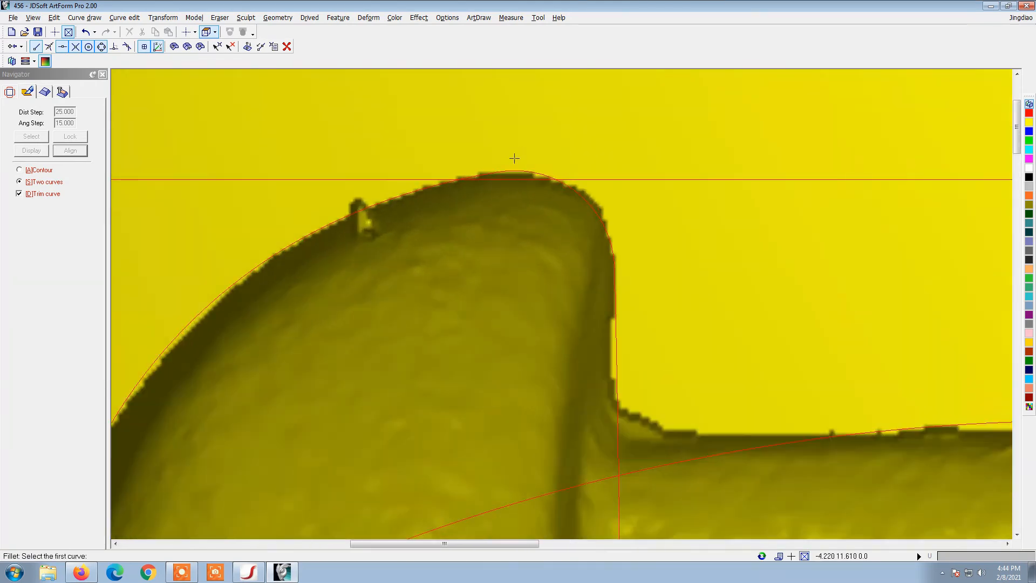
scroll(514, 158, "up", 2)
scroll(514, 158, "down", 4)
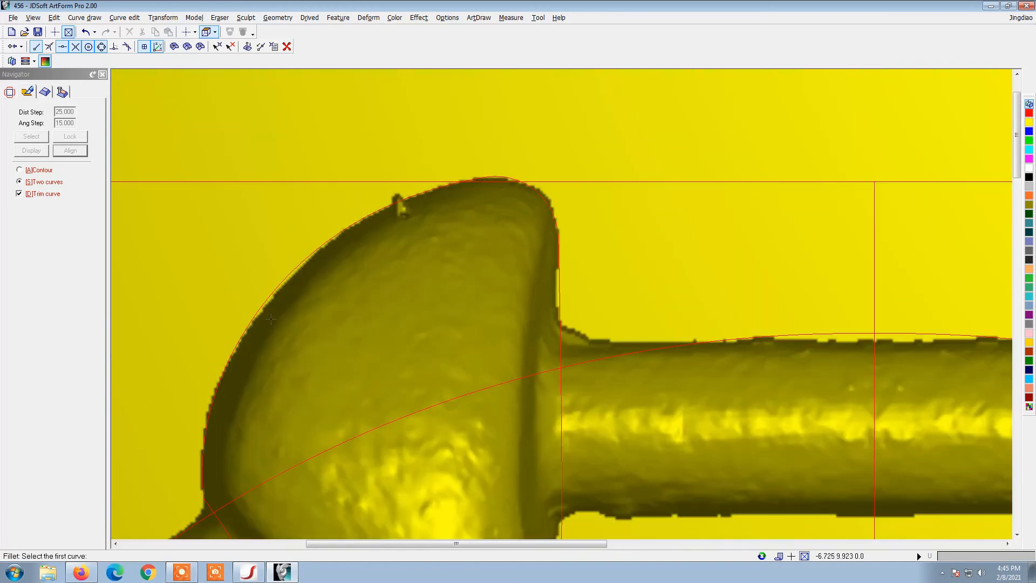
right_click(269, 318)
left_click(260, 311)
scroll(354, 162, "down", 5)
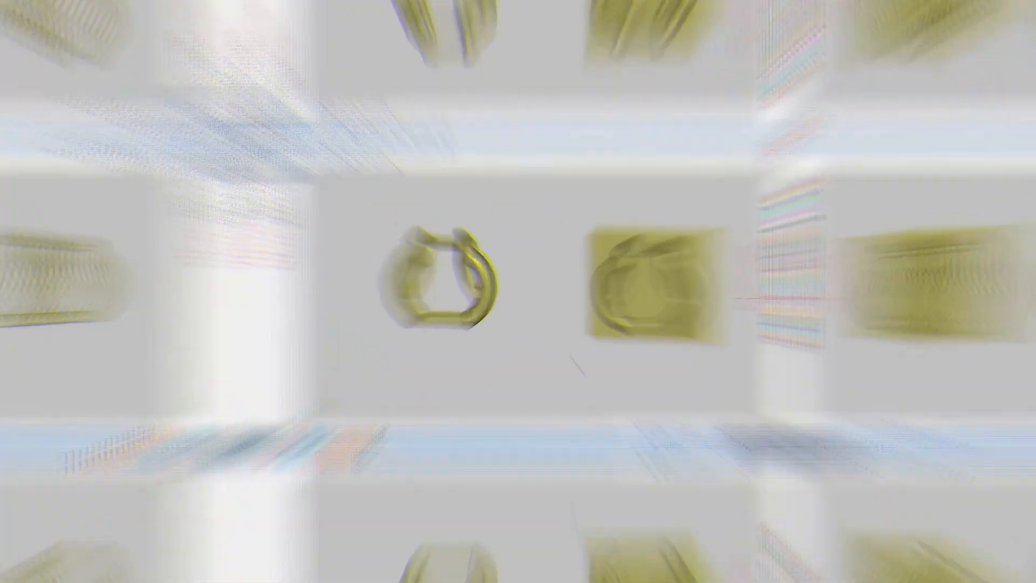
- Examine the finished buckle relief and its underlying surface from the side and from above, comparing the heads and arms with the scan
scroll(577, 365, "down", 3)
scroll(604, 352, "up", 3)
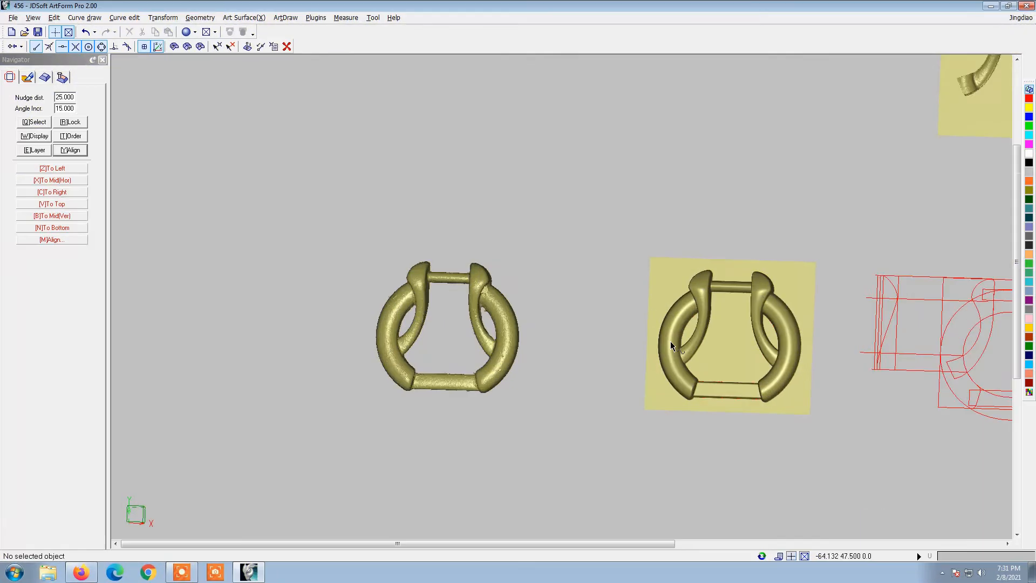
middle_click_drag(731, 363, 804, 389)
left_click(673, 386)
scroll(799, 397, "up", 2)
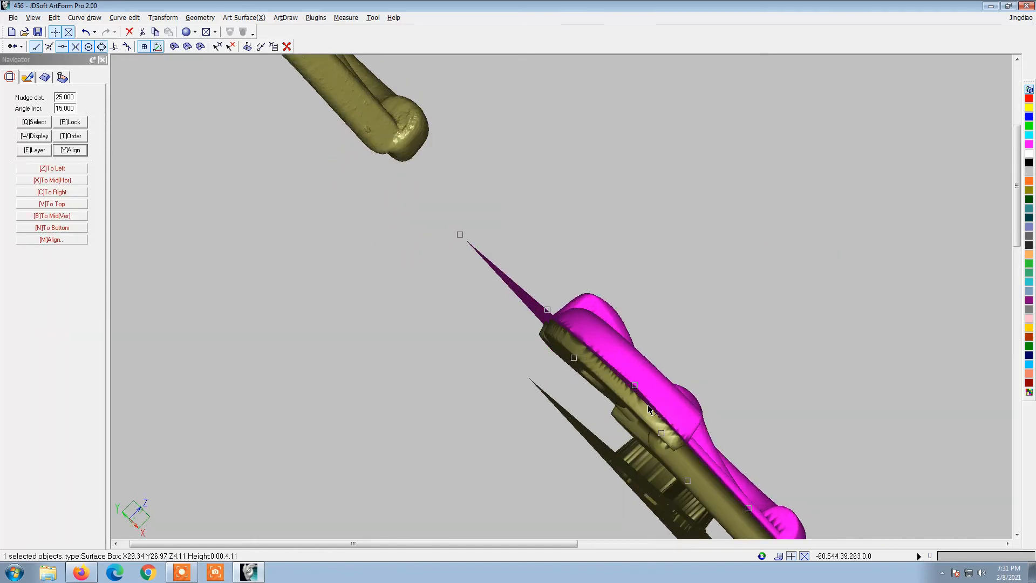
left_click(633, 407, "shift")
scroll(633, 407, "down", 4)
middle_click_drag(674, 372, 601, 445)
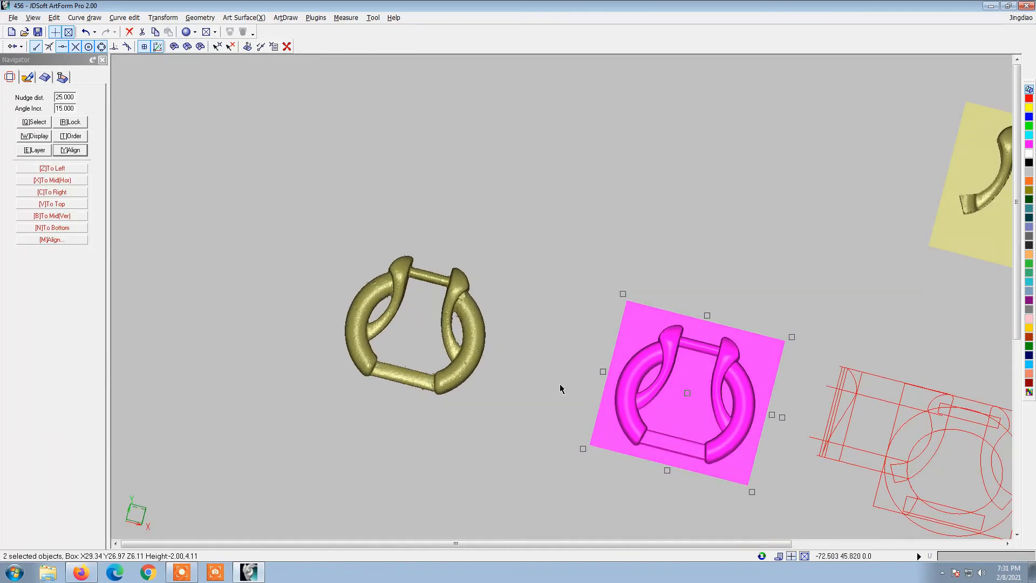
right_click(541, 298)
left_click(571, 436)
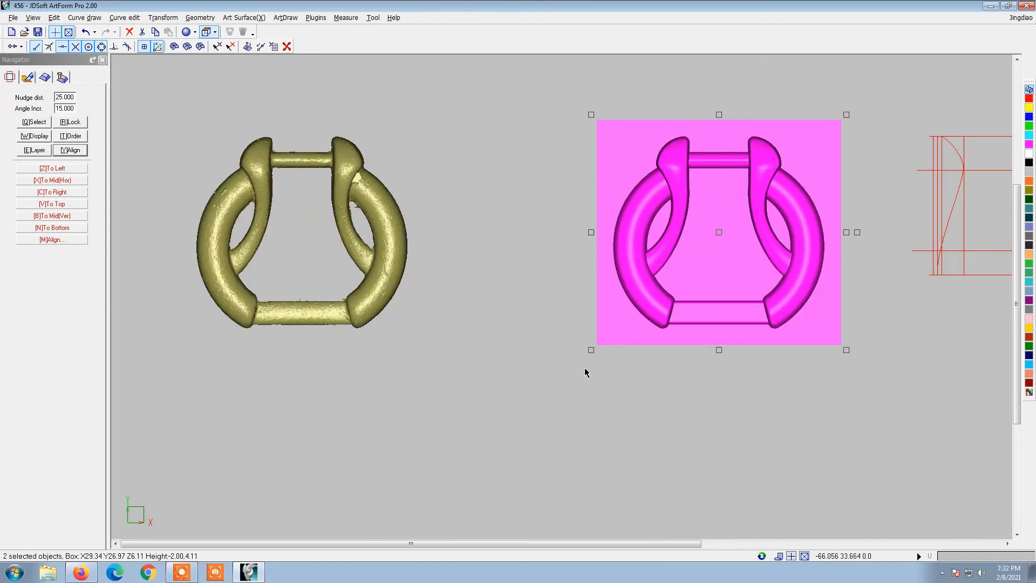
left_click(575, 382)
scroll(592, 296, "up", 3)
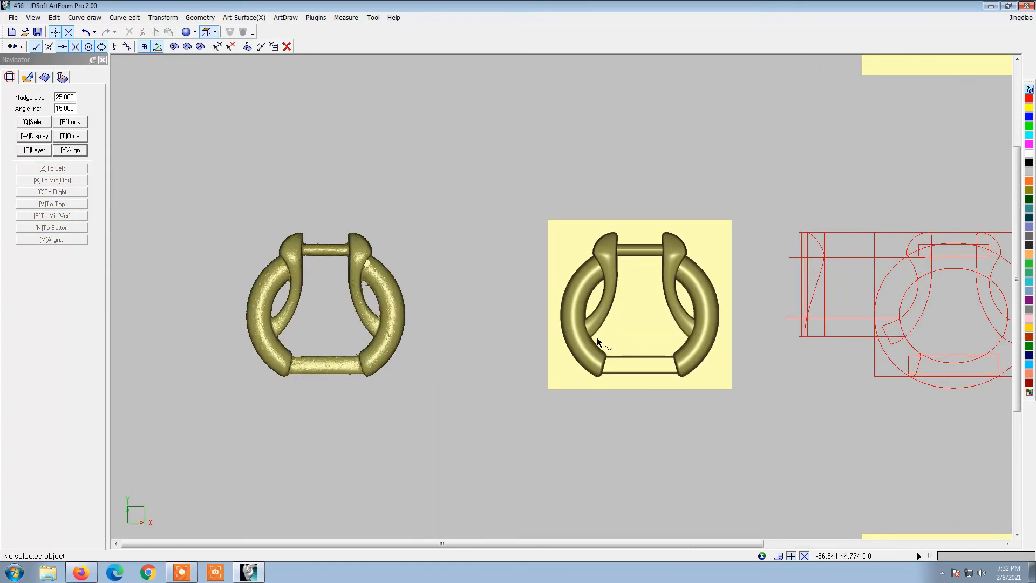
scroll(595, 281, "up", 1)
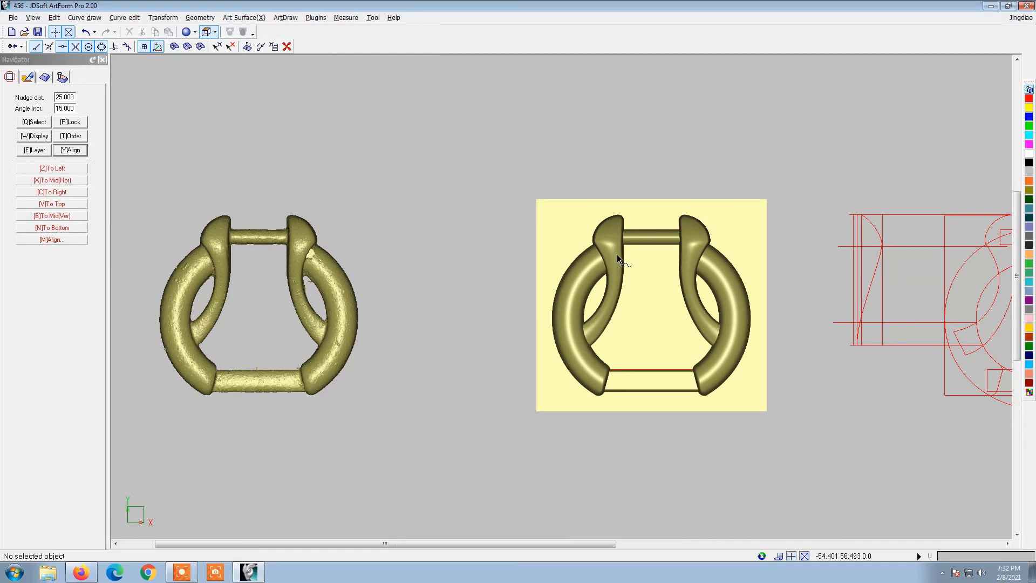
scroll(617, 256, "up", 2)
scroll(618, 258, "down", 2)
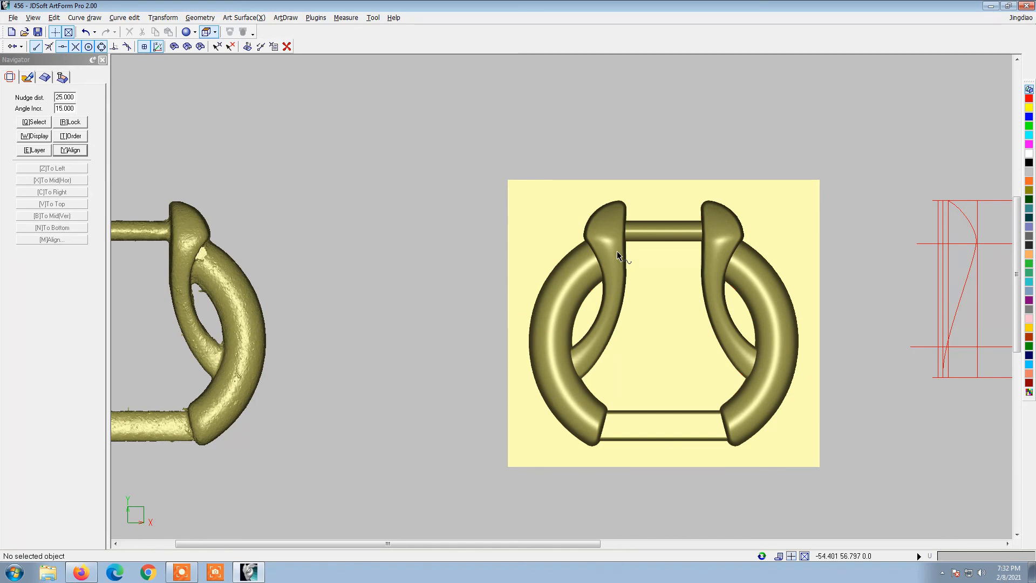
- Select the finished buckle relief surface and save the file 456
left_click(617, 251)
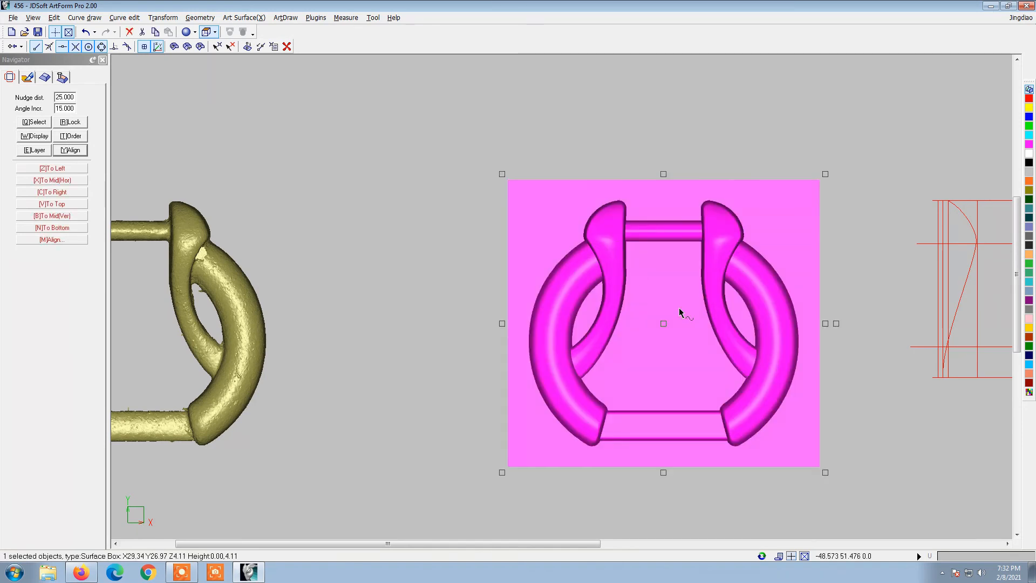
scroll(682, 310, "down", 2)
scroll(526, 225, "down", 2)
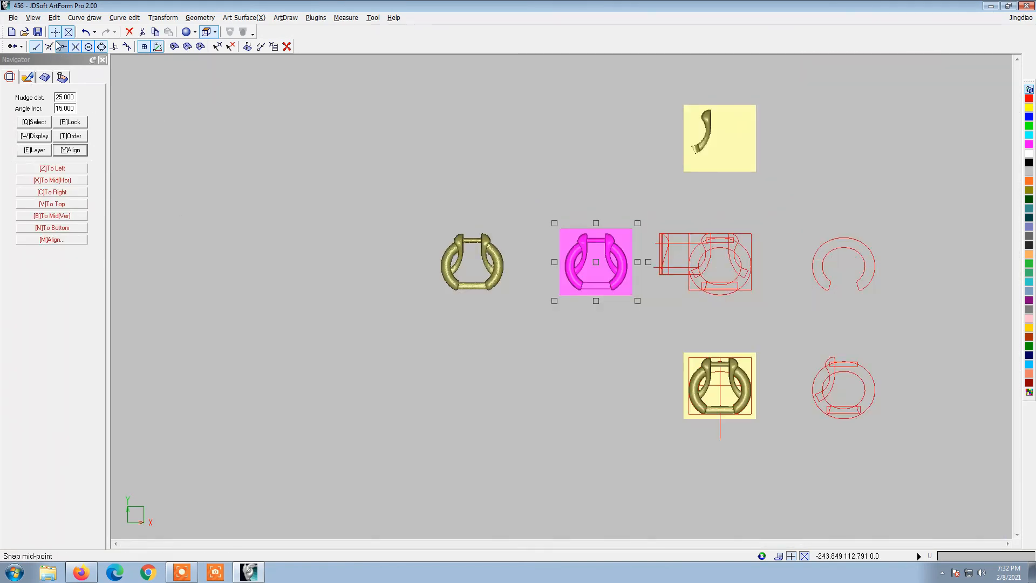
left_click(37, 31)
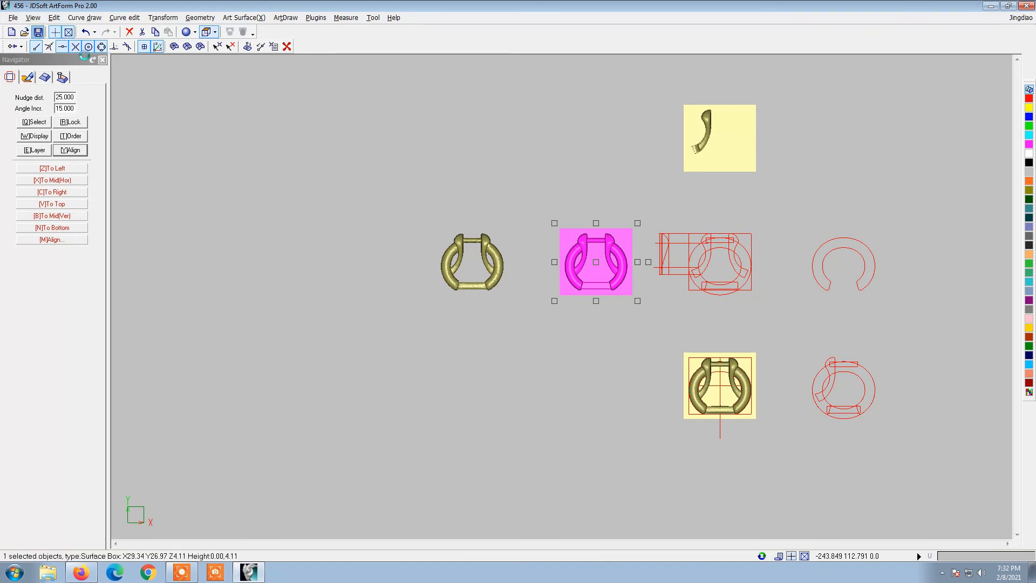